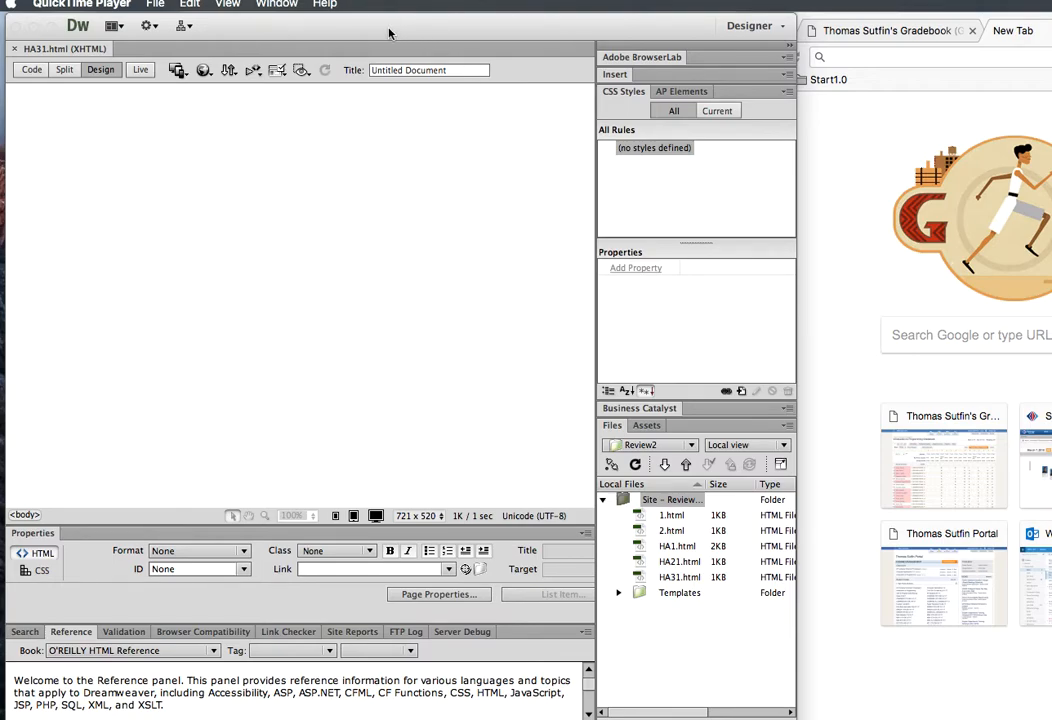
Step: Insert a table with 1 row and 2 columns at 100 percent width and zero border thickness in the blank page
left_click(305, 33)
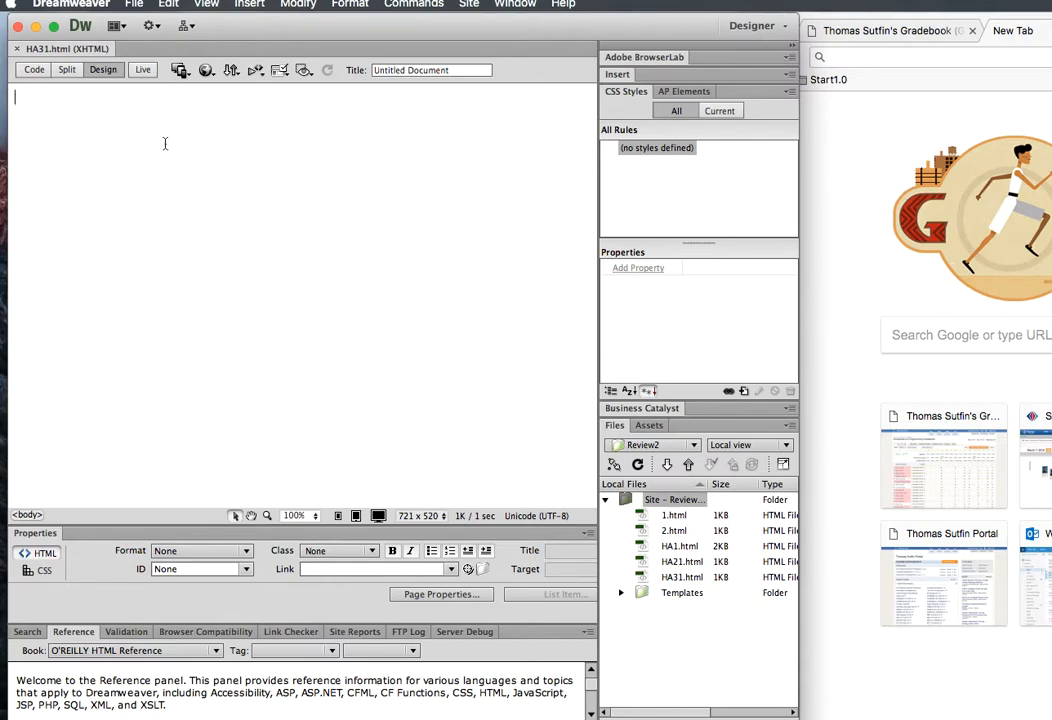
left_click(249, 5)
left_click(277, 108)
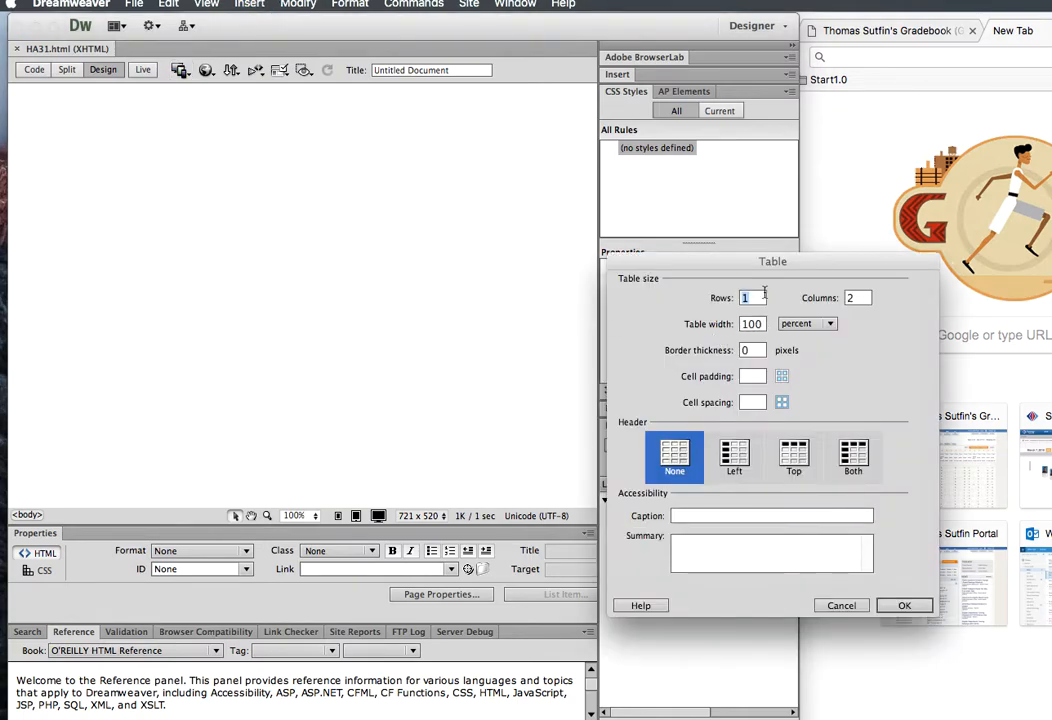
left_click(745, 298)
left_click(900, 606)
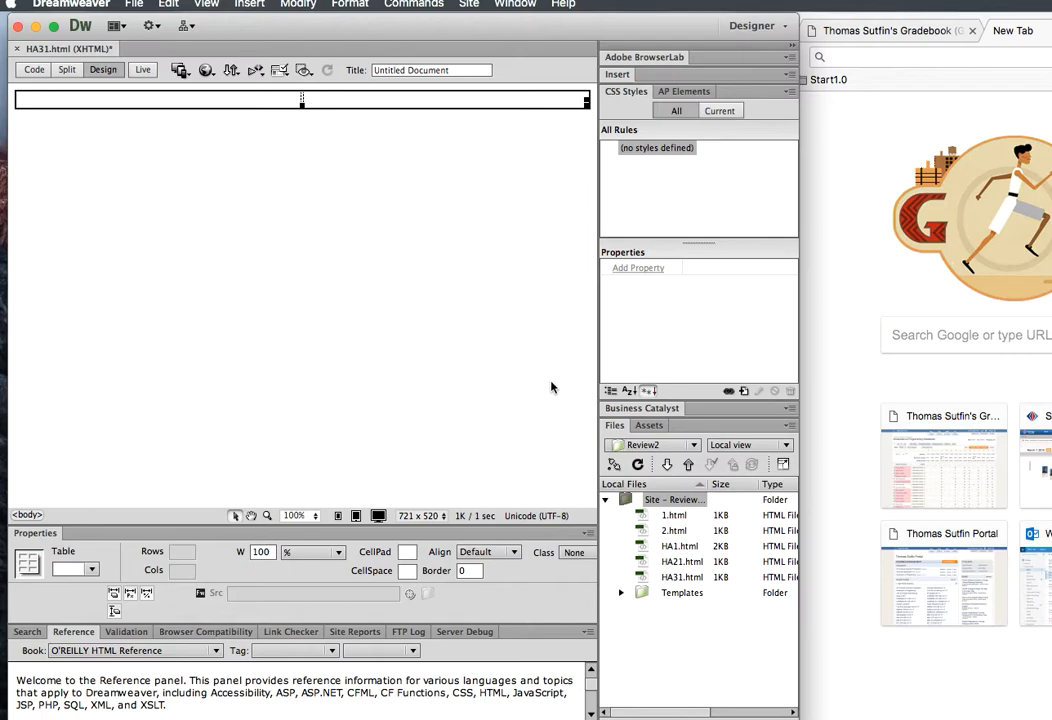
Step: Increase the table row's height to about 122 px and narrow the first column to about 40 percent
left_click_drag(256, 109, 262, 192)
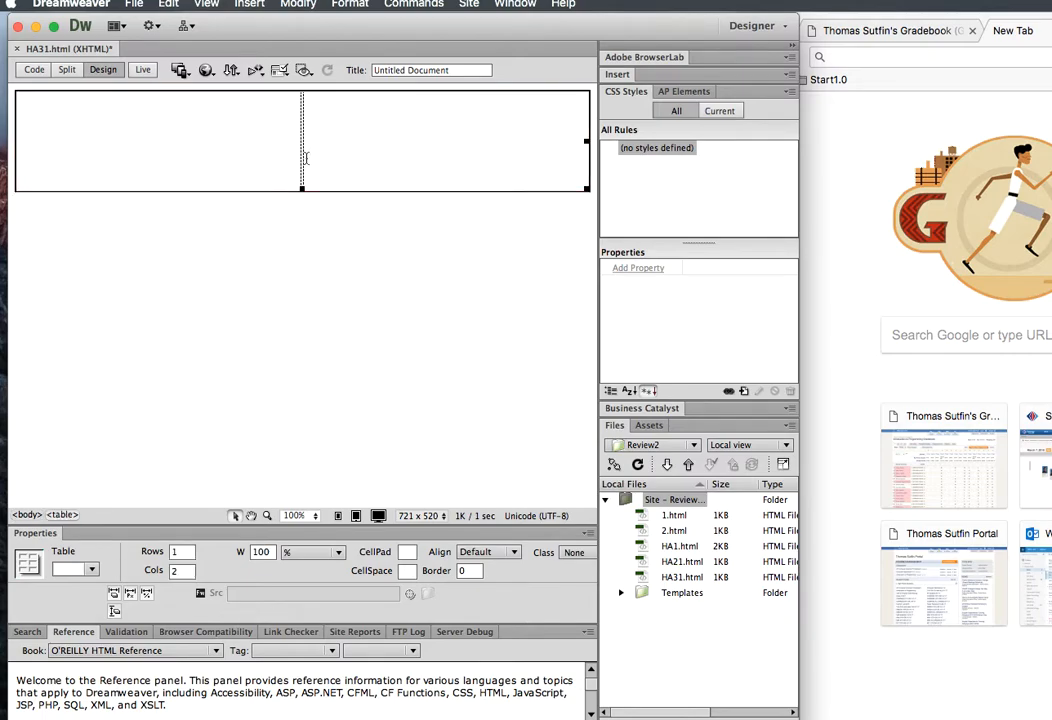
left_click_drag(300, 143, 245, 150)
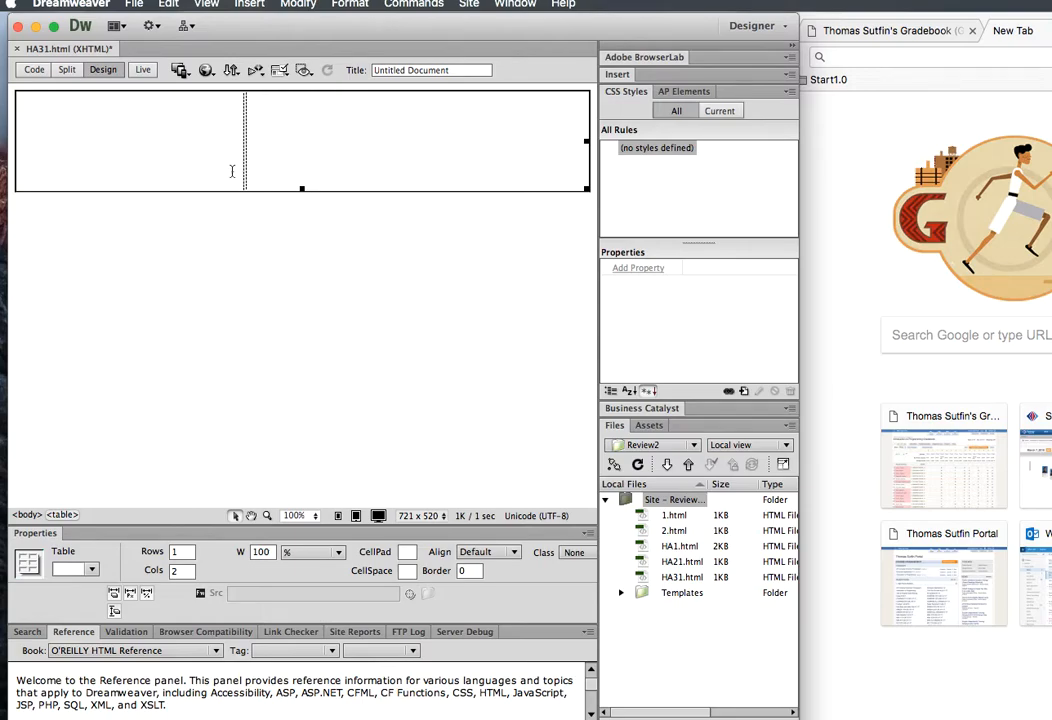
Step: Save the page as HA31.html in the Review22 folder, replacing the existing file
left_click(133, 4)
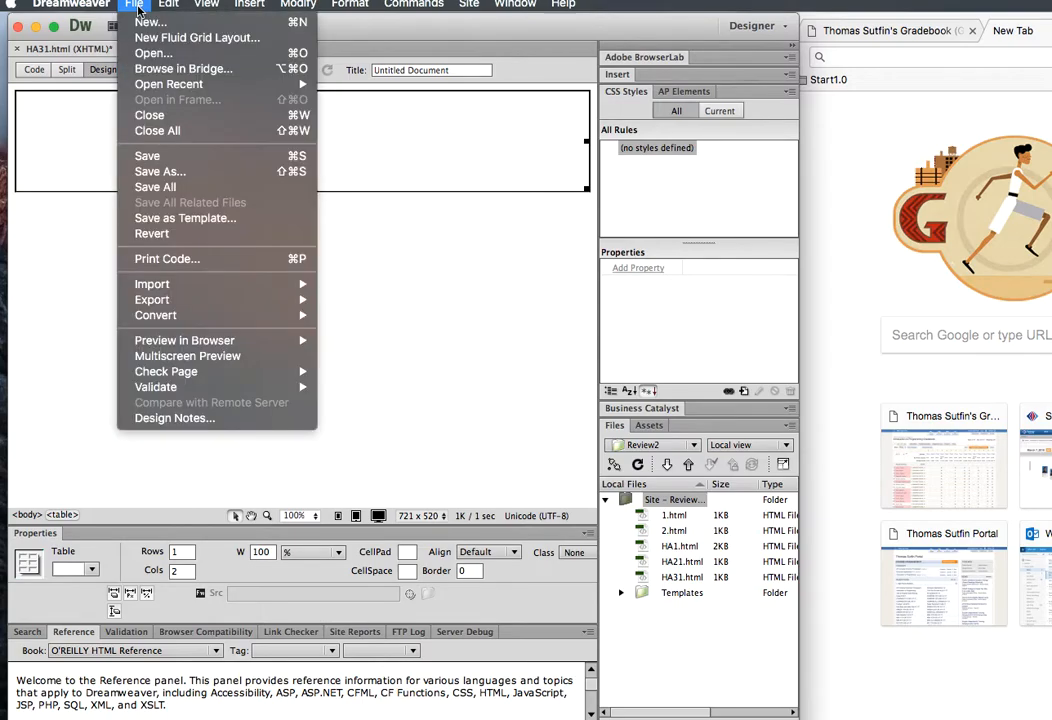
left_click(212, 179)
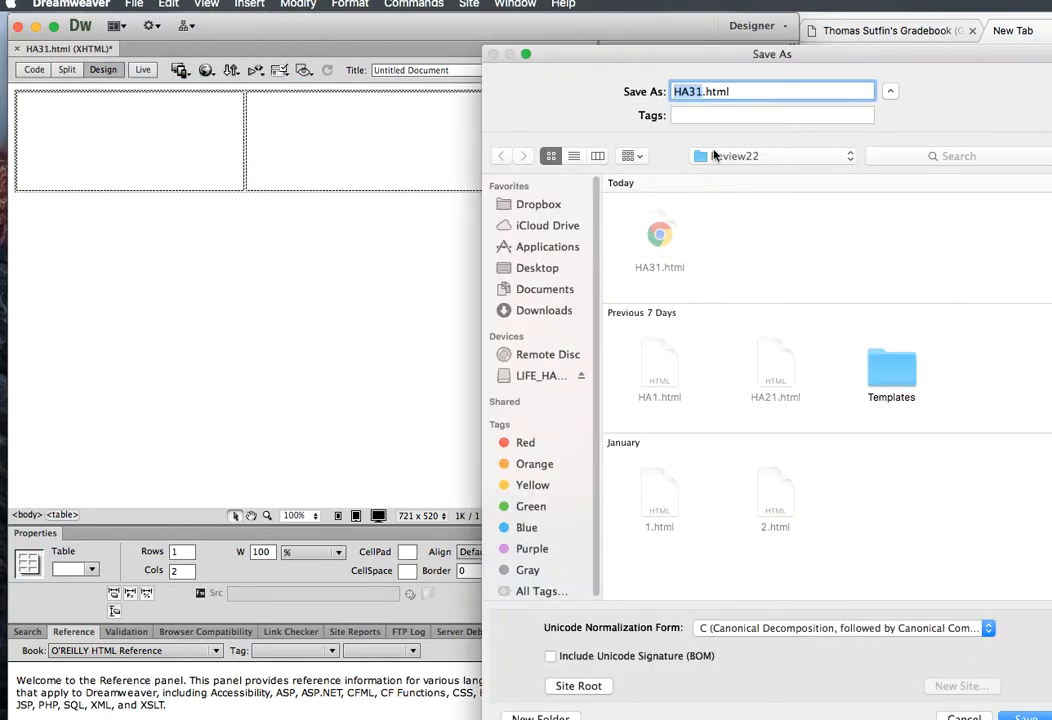
left_click(678, 91)
double_click(678, 91)
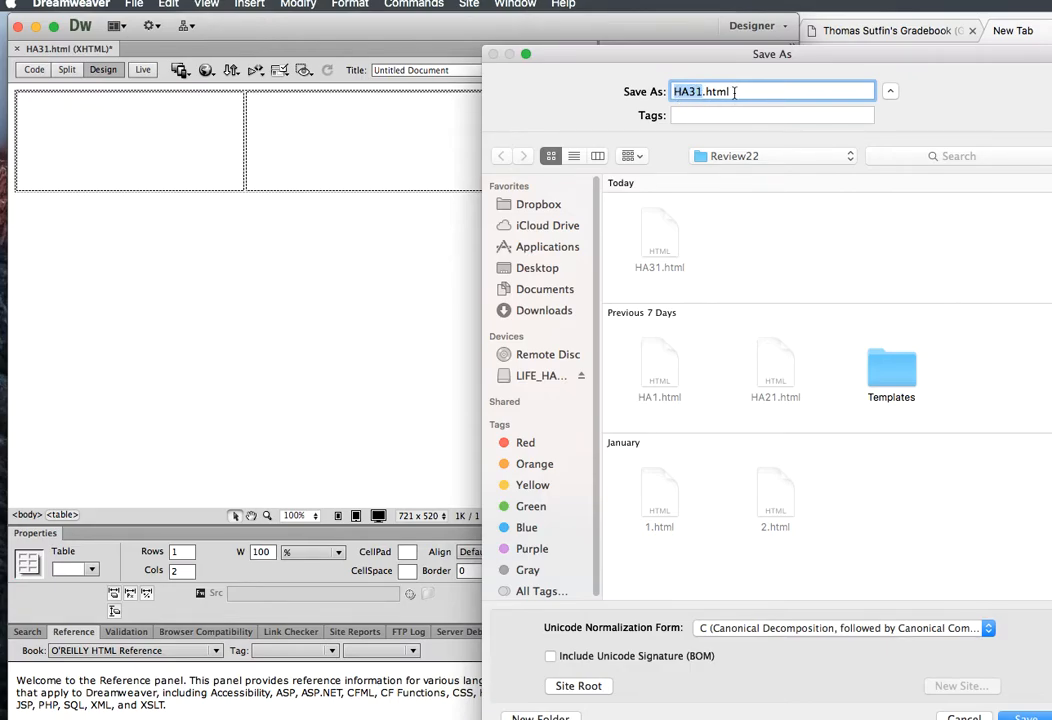
left_click(1033, 716)
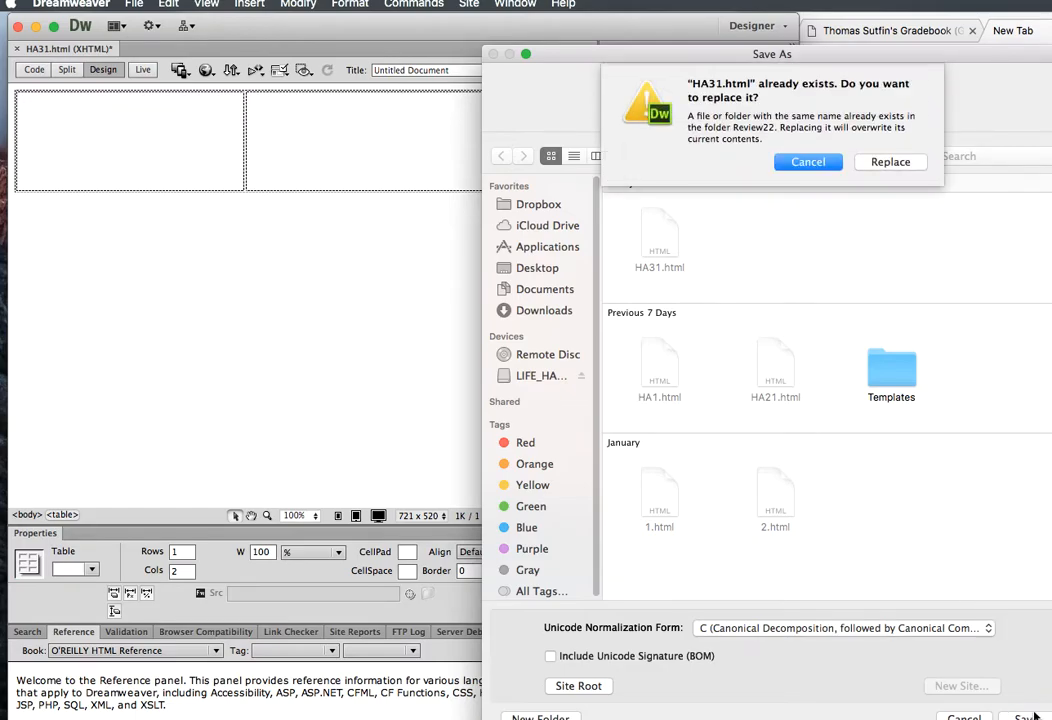
left_click(890, 161)
Step: Add a second row to the table after its last cell
left_click(92, 133)
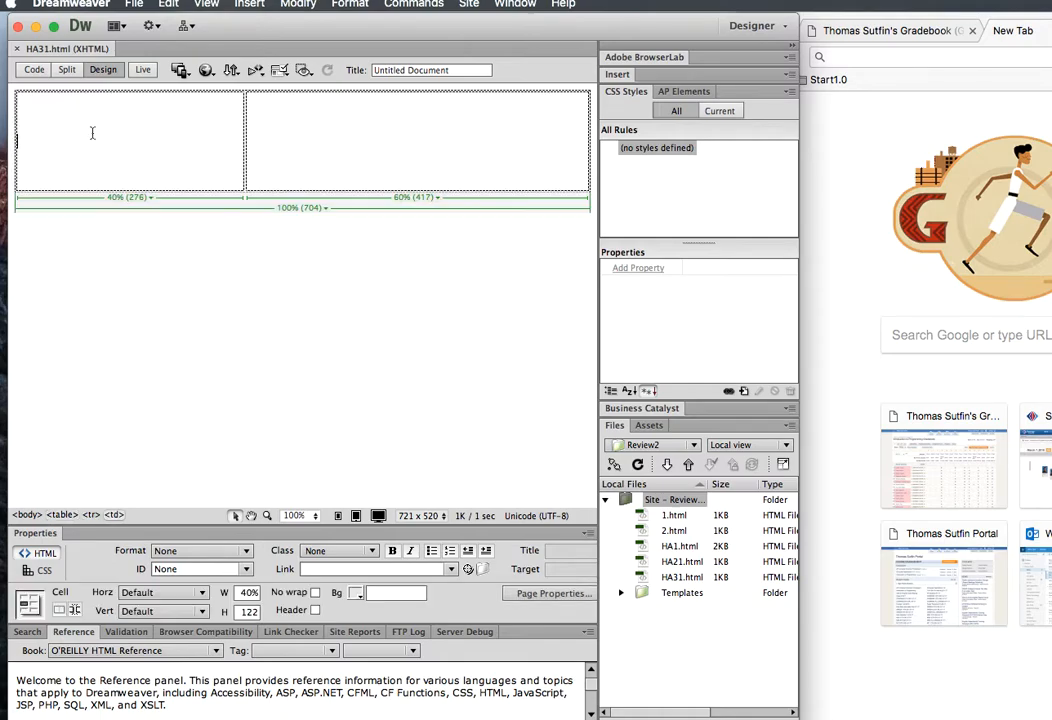
left_click(350, 130)
key("Tab")
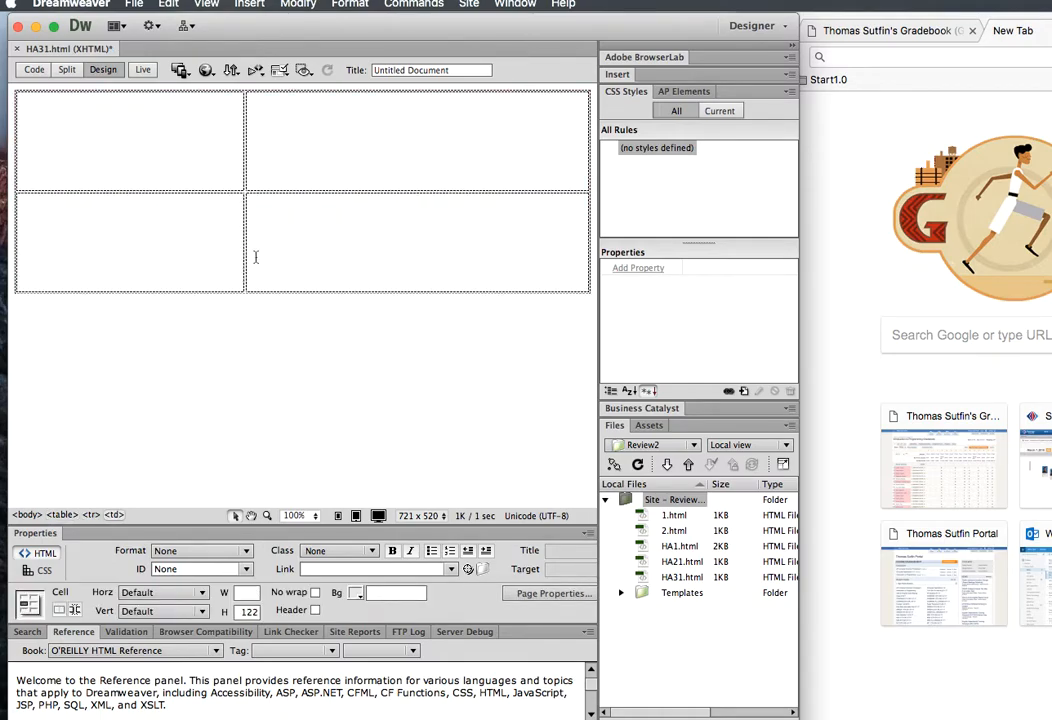
left_click(295, 235)
Step: Start an image placeholder in the first cell of the top row, with width and height set to 200
left_click(96, 186)
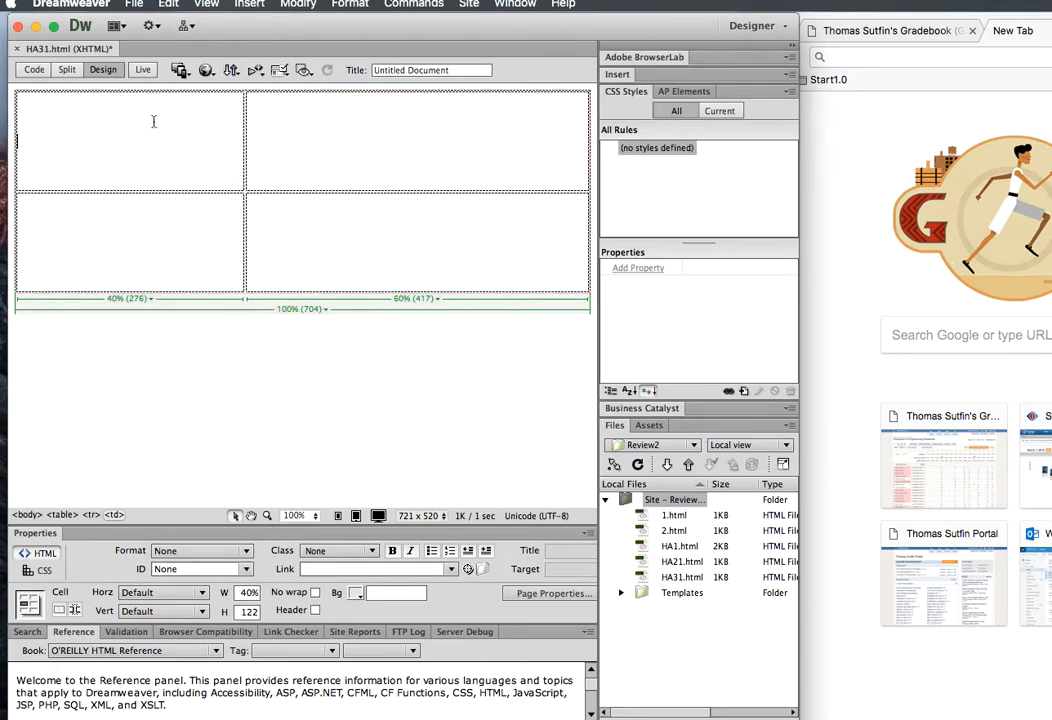
left_click(249, 5)
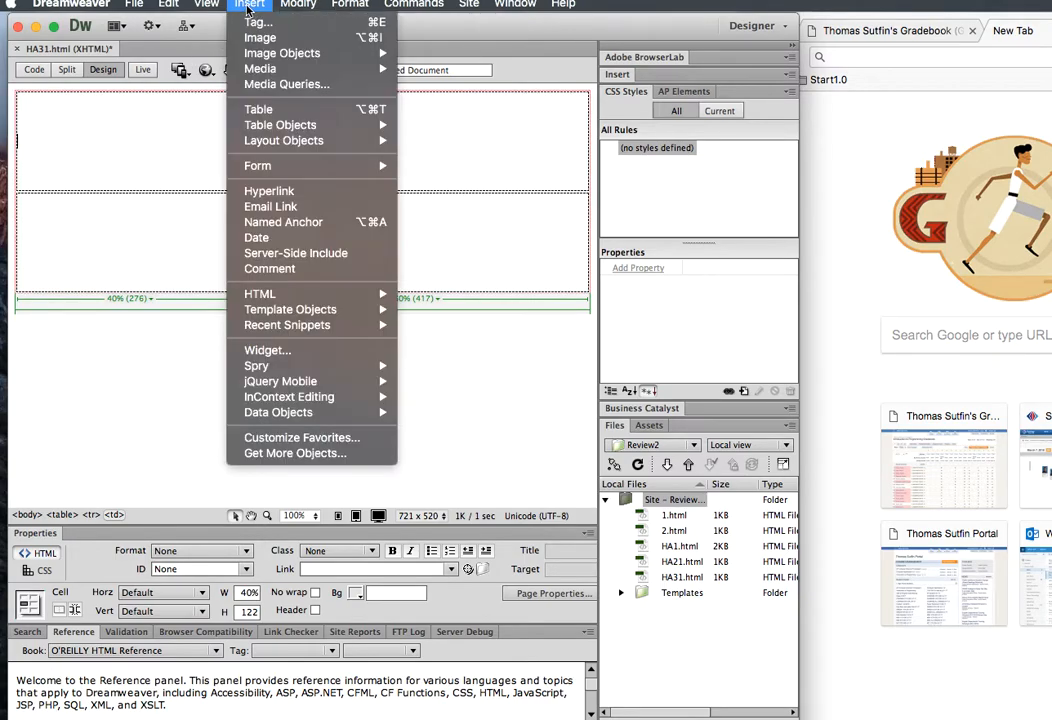
mouse_move(335, 53)
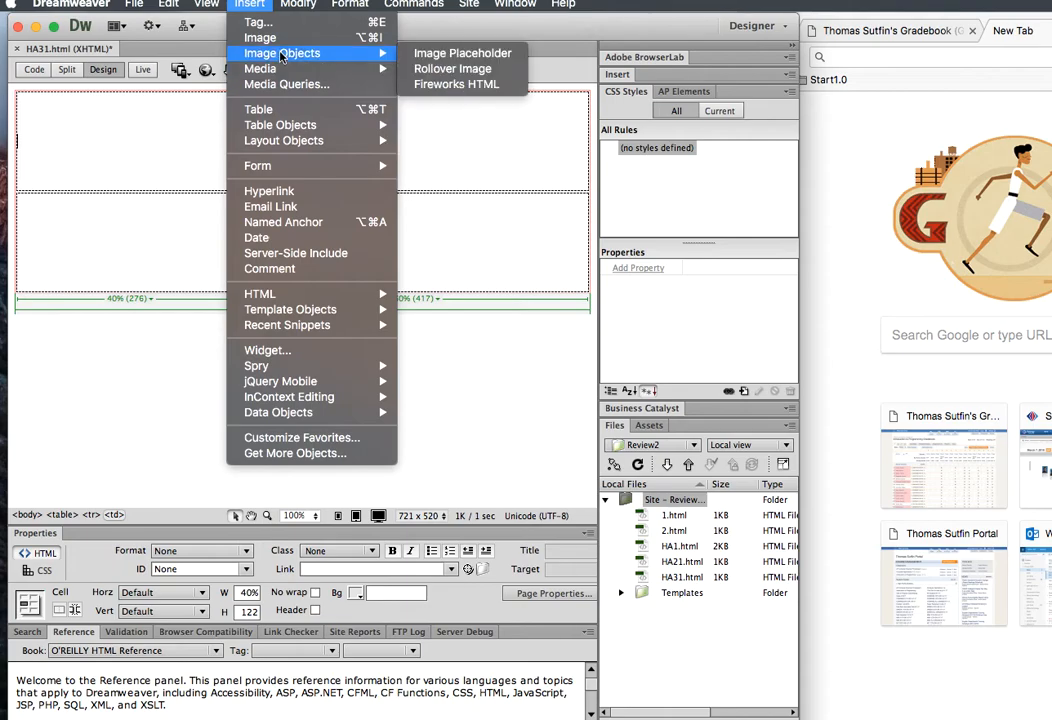
left_click(463, 53)
double_click(716, 416)
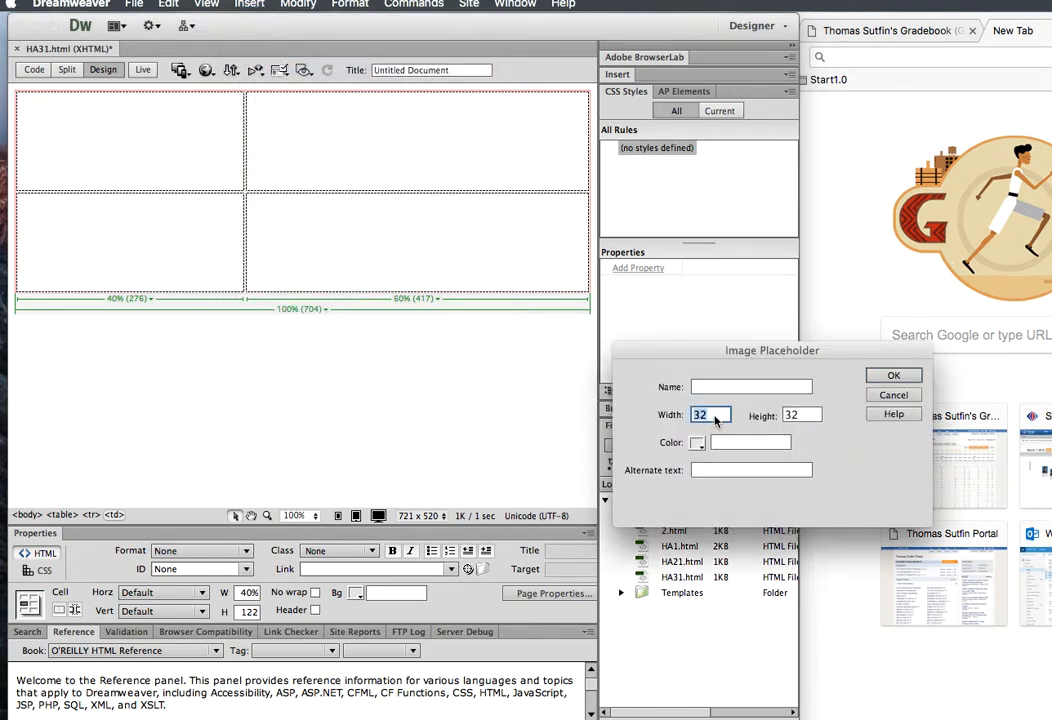
type("200")
key("Tab")
type("20")
Step: Name the placeholder Hamlet, give it the alternate text hamletImage and insert it
left_click(764, 387)
type("Hamlet")
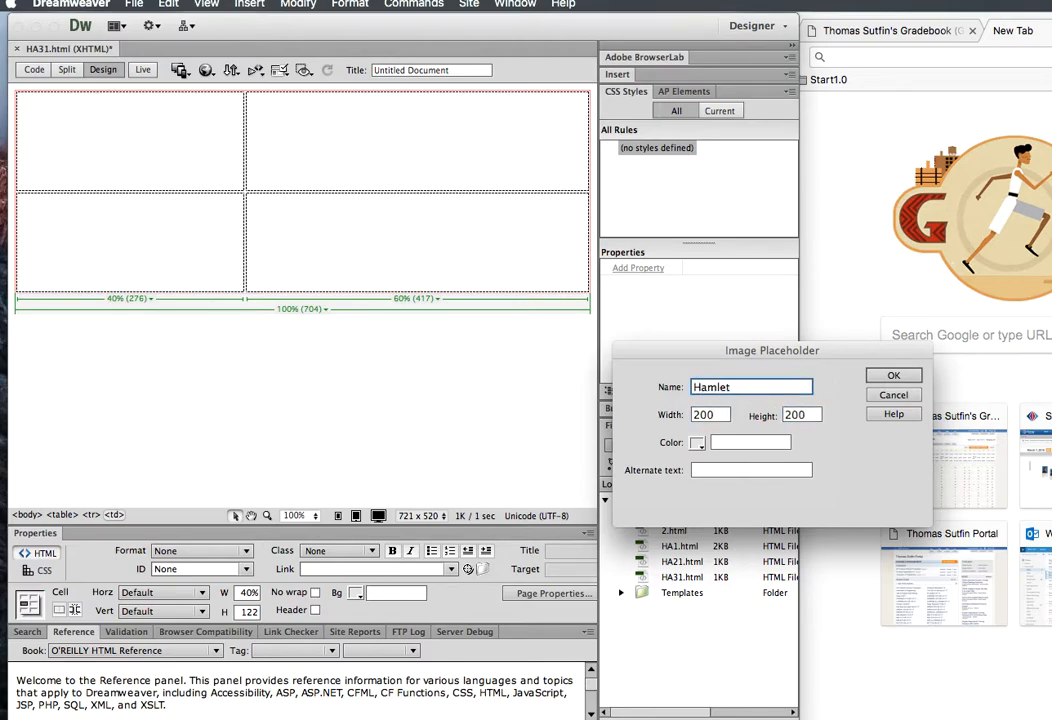
left_click(734, 469)
type("hamle")
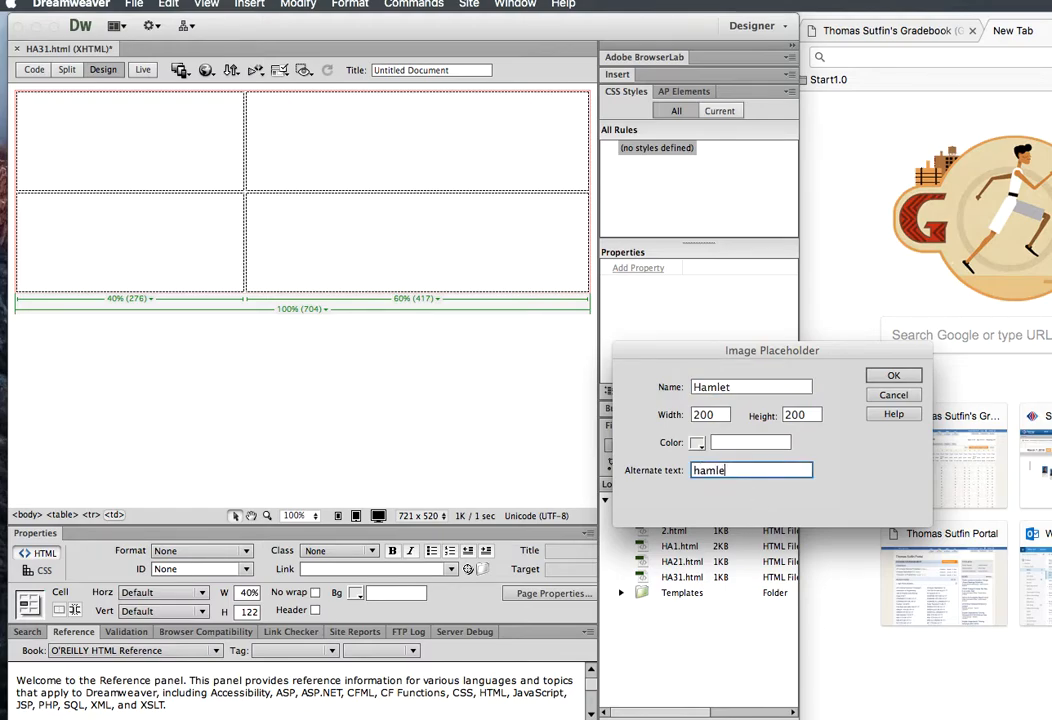
type("tlmage")
left_click_drag(773, 354, 697, 355)
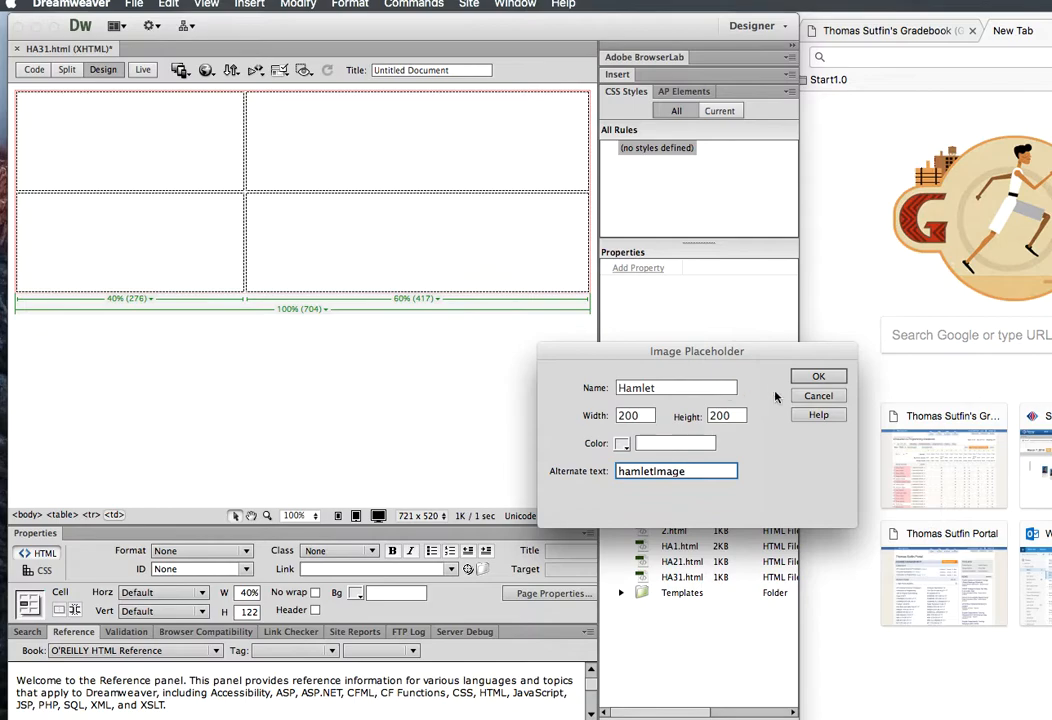
left_click(816, 378)
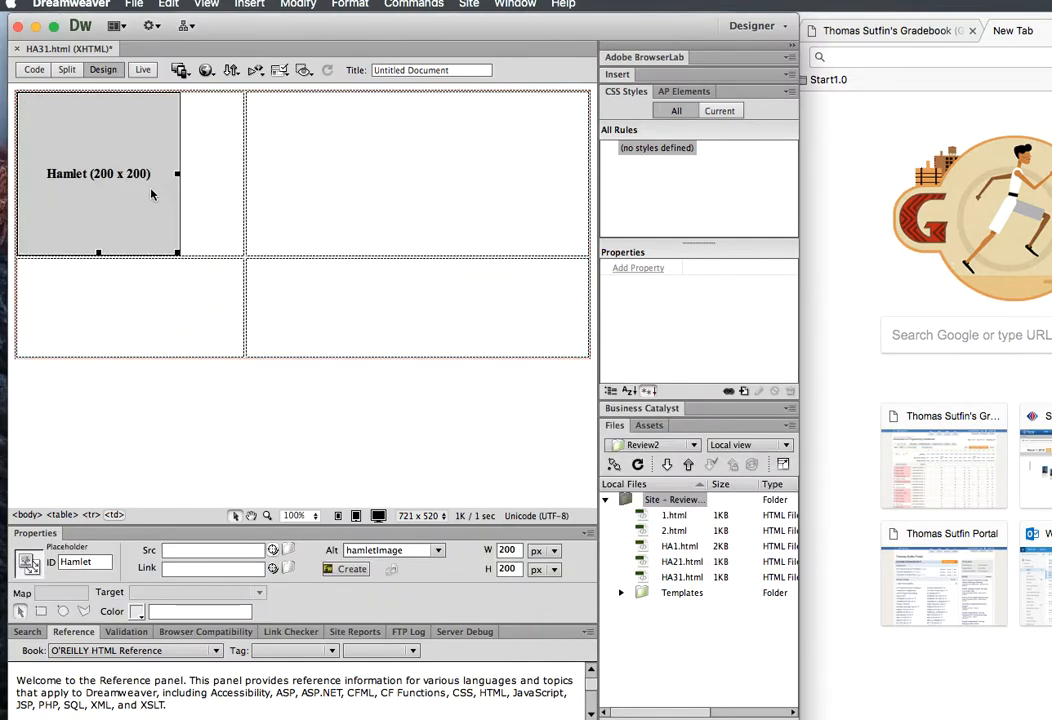
Step: Switch to Chrome, search Google Images for hamlet and open the video results in a separate tab
left_click(322, 164)
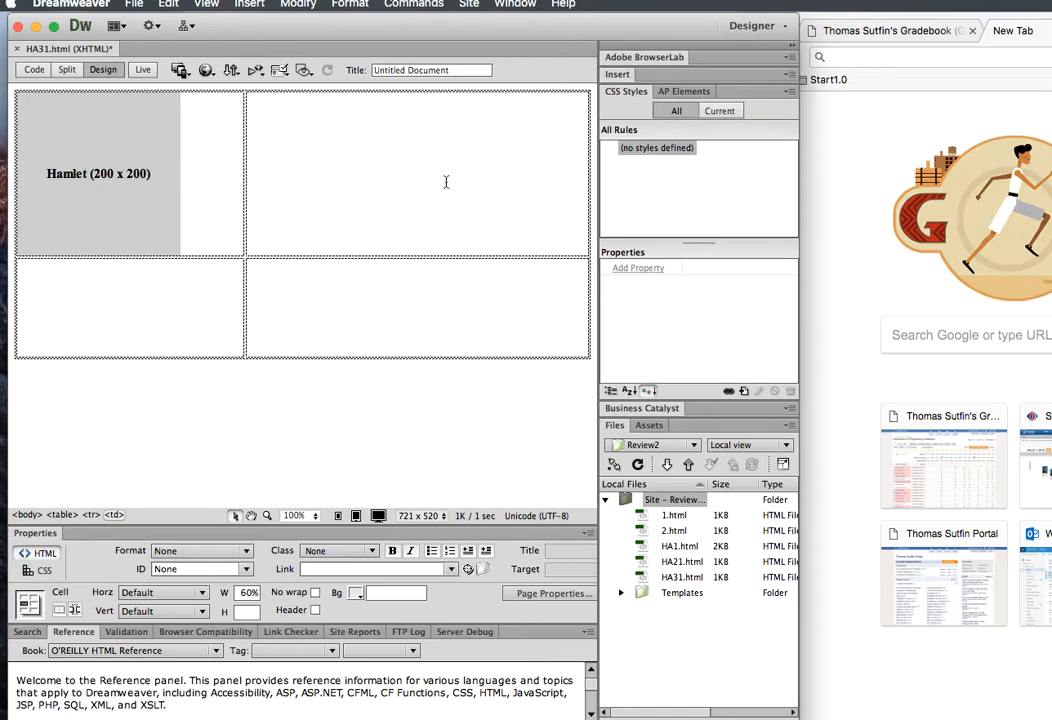
left_click(888, 127)
left_click_drag(830, 18, 380, 20)
left_click(528, 328)
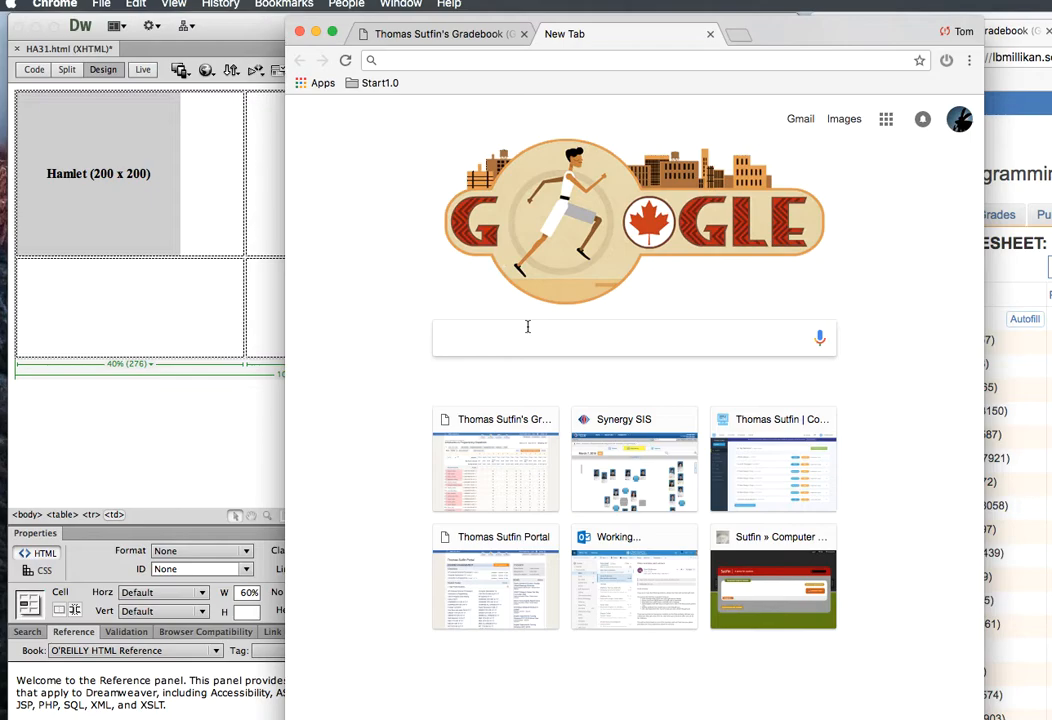
type("hamlet")
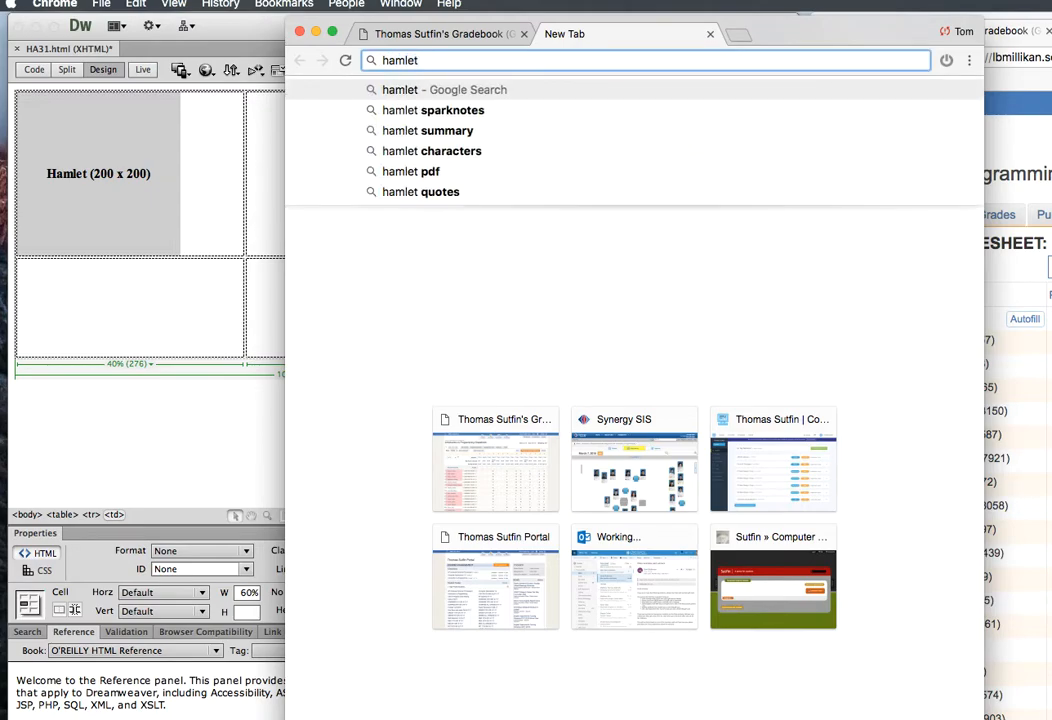
key("Return")
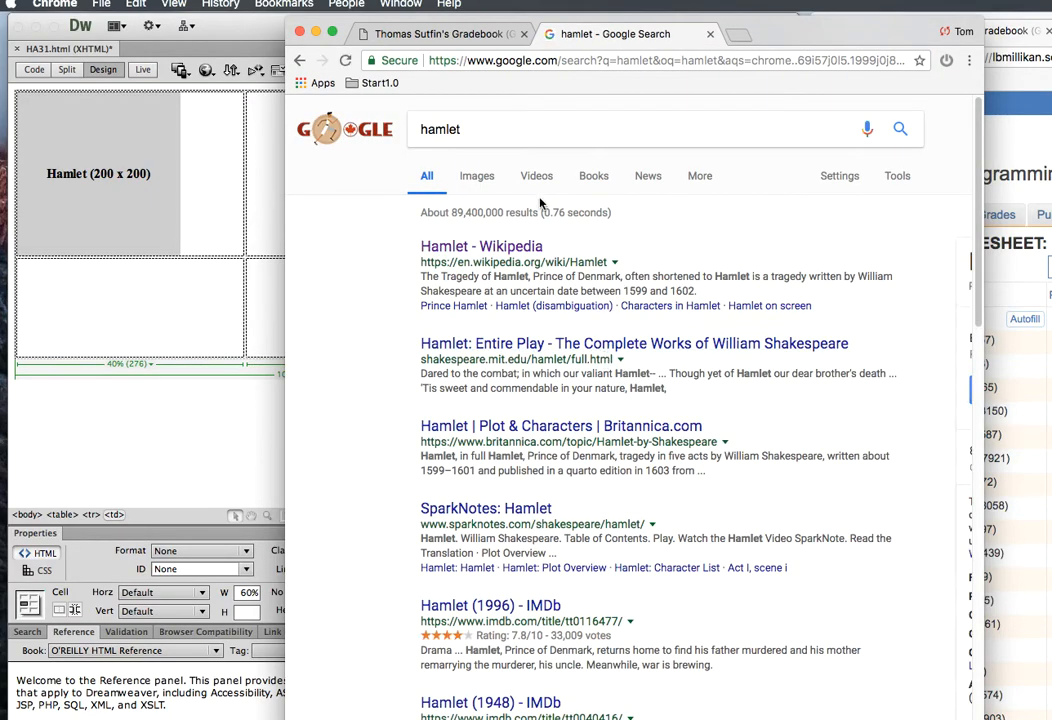
left_click(478, 180)
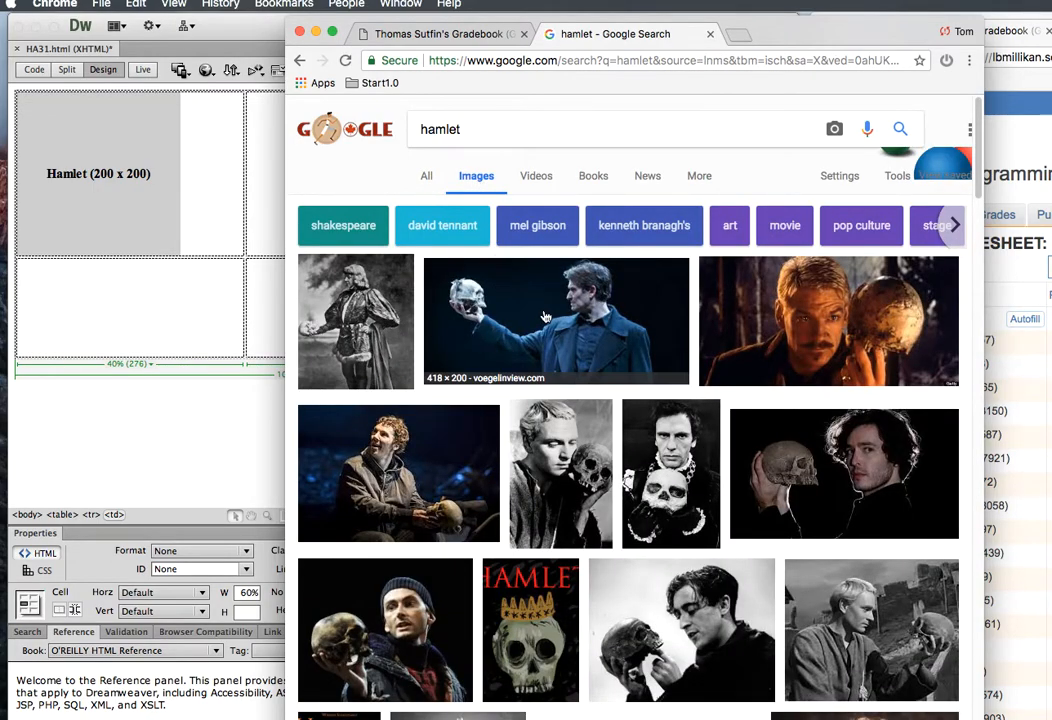
left_click(538, 178, "super")
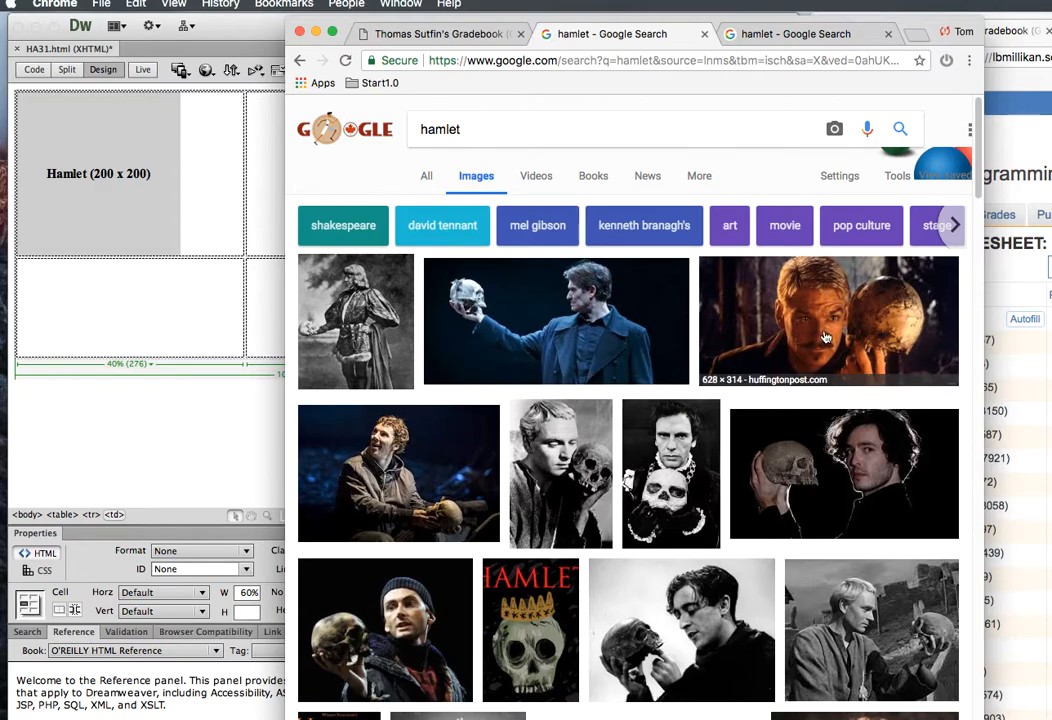
Step: Preview the VoegelinView image of the man holding a skull and open its source page in a new tab
left_click(552, 337)
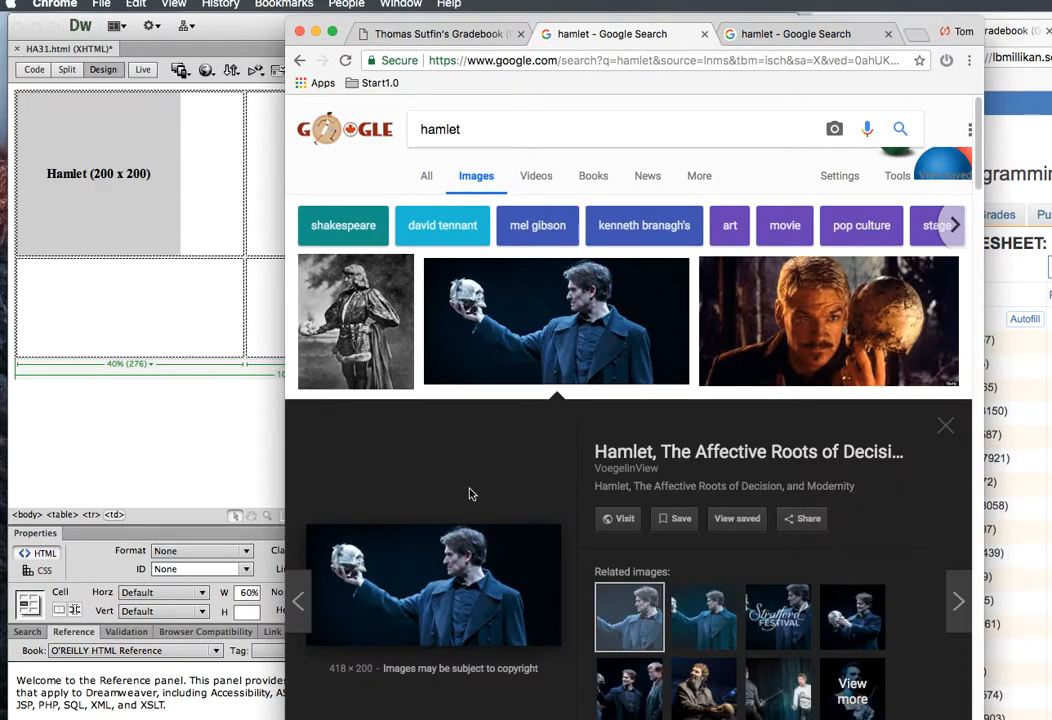
left_click(500, 578)
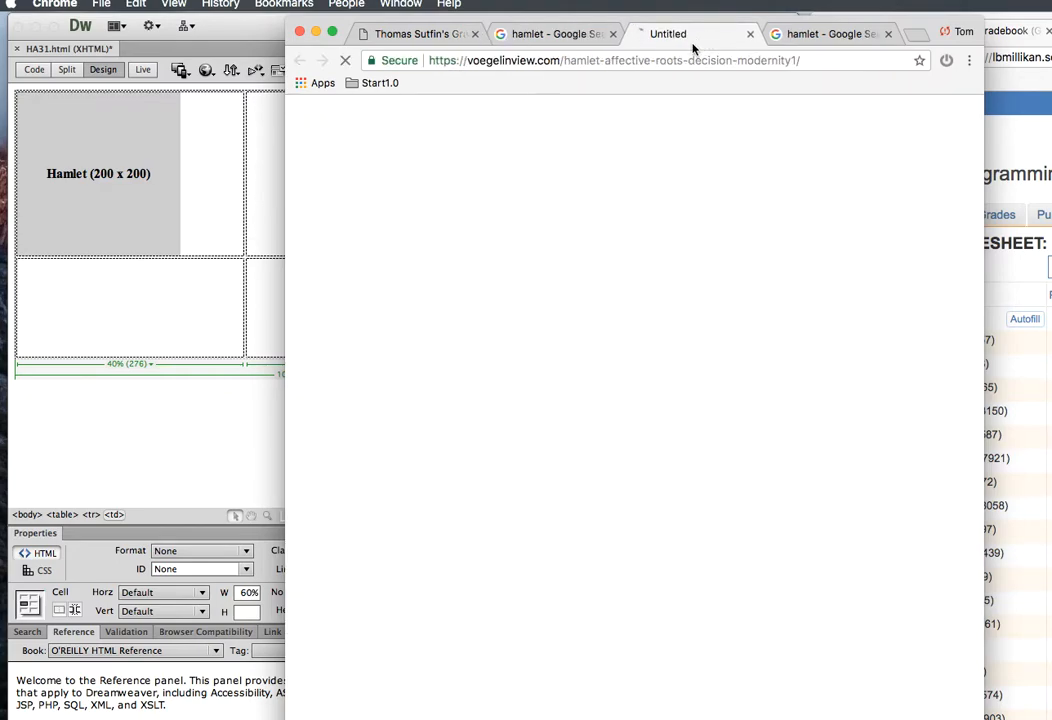
left_click(817, 63)
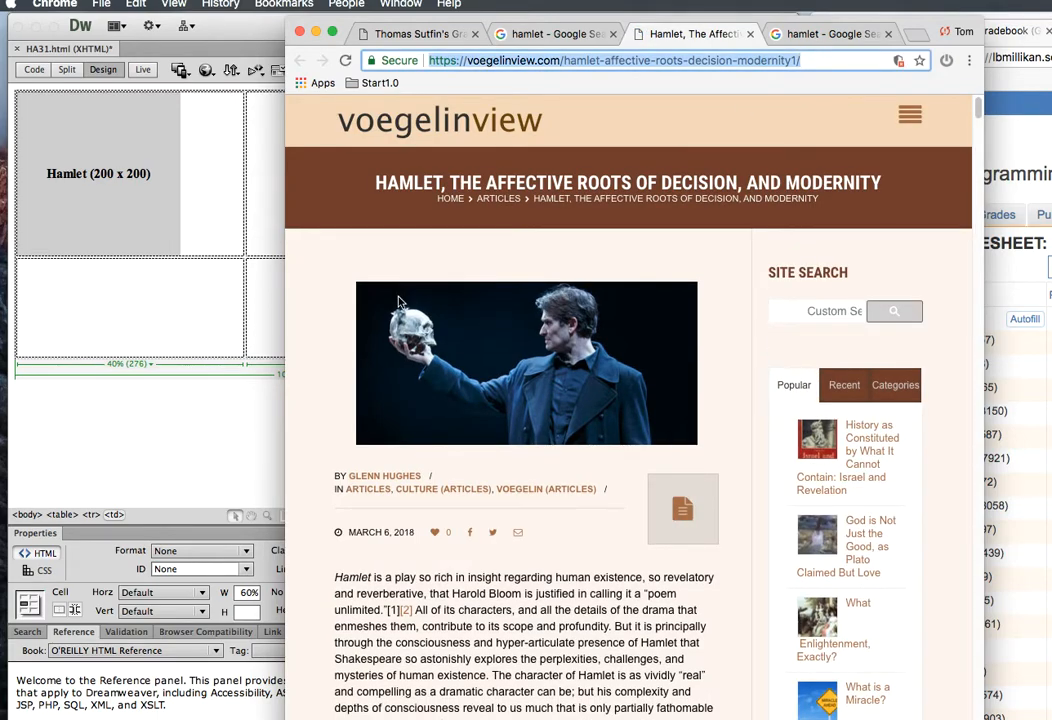
left_click(830, 59)
left_click_drag(834, 62, 792, 60)
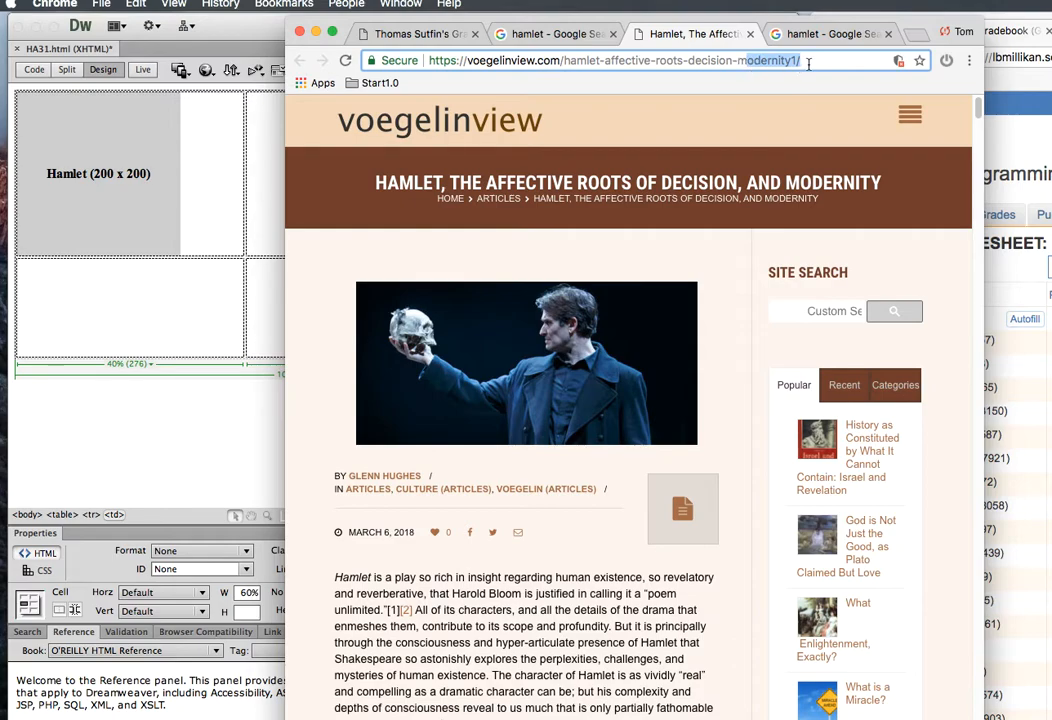
left_click(794, 61)
left_click(544, 348)
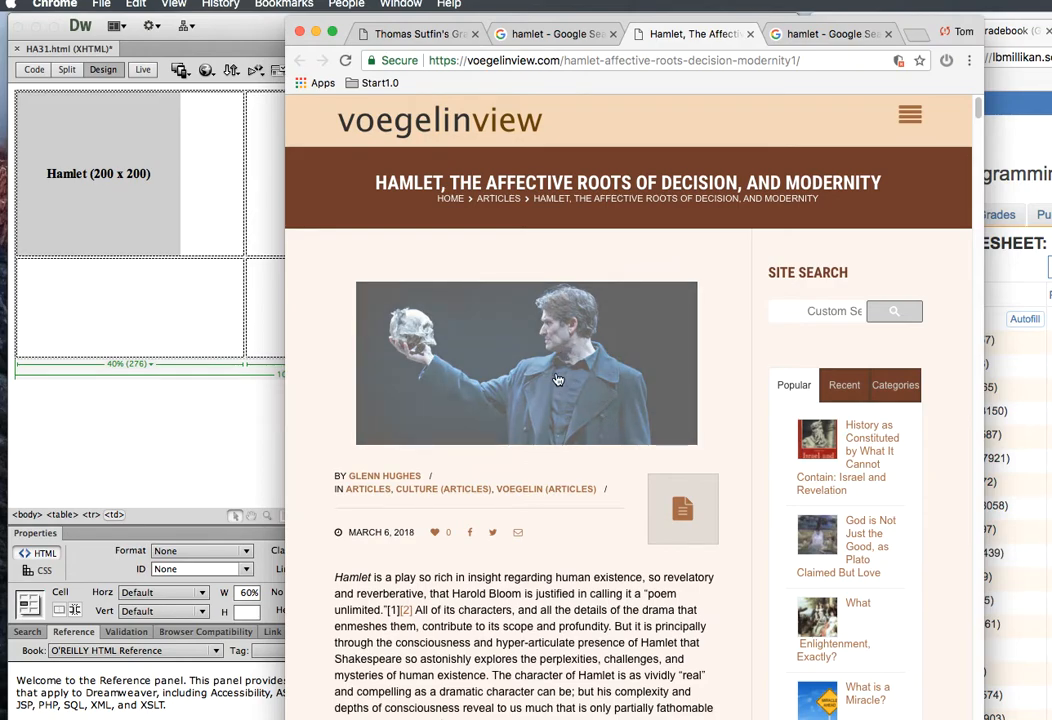
Step: Open the article's lead image in its own tab and switch to that tab
right_click(490, 341)
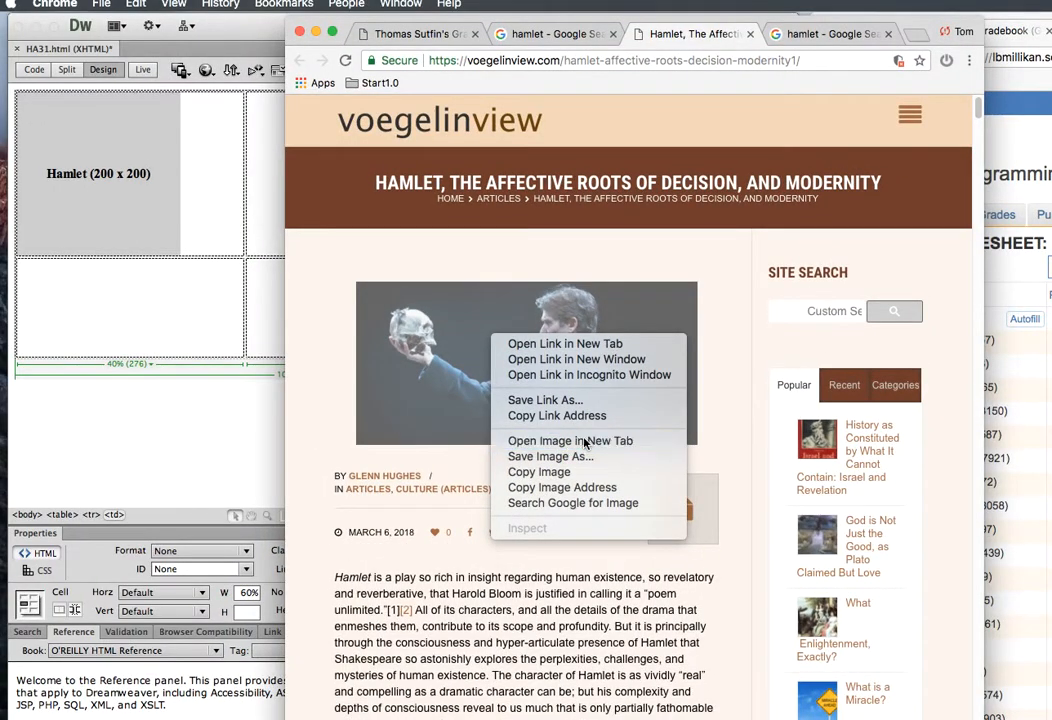
left_click(588, 440)
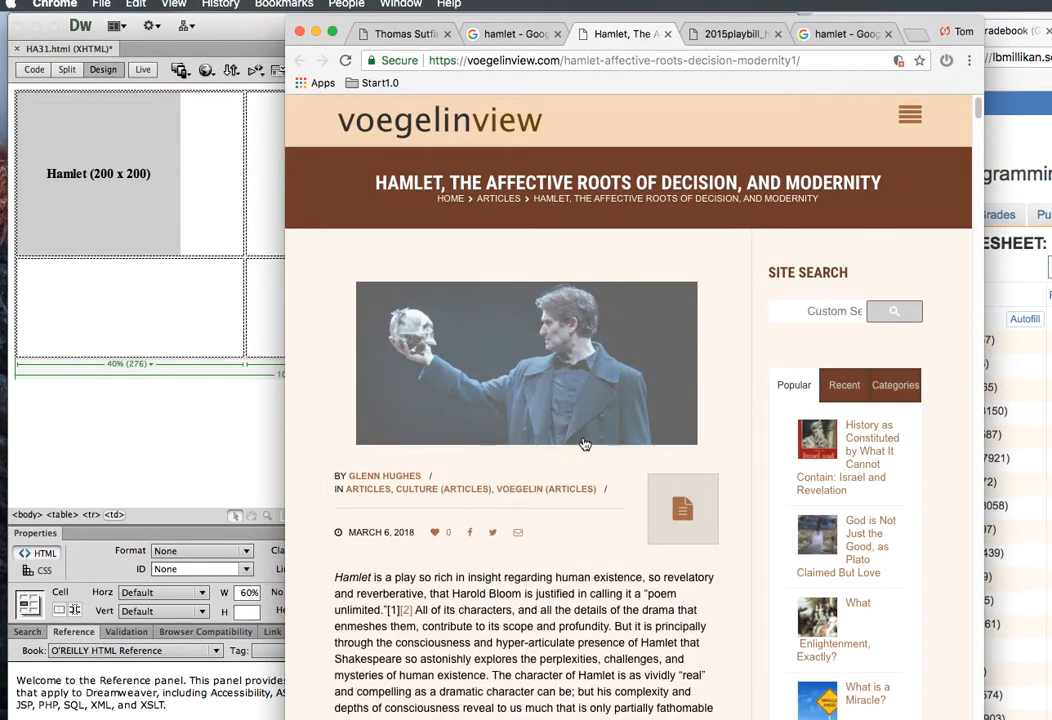
left_click(722, 38)
Step: Select the full web address of the opened Hamlet skull image and copy it
left_click(829, 65)
left_click_drag(572, 60, 987, 57)
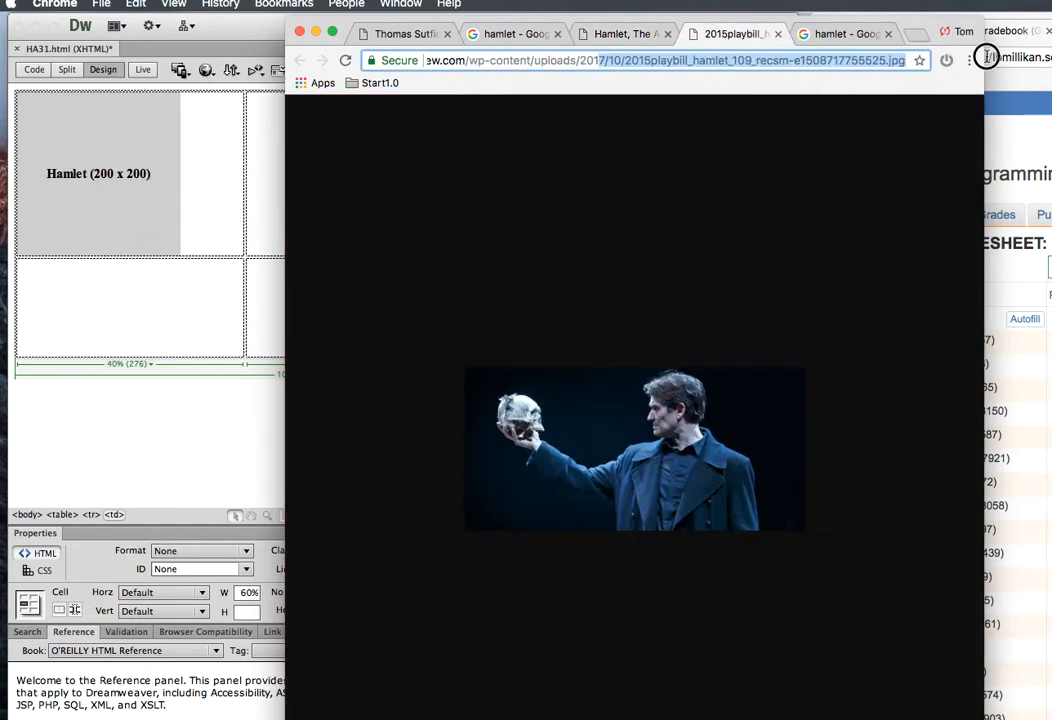
left_click(873, 61)
left_click_drag(760, 62, 914, 57)
left_click(801, 62)
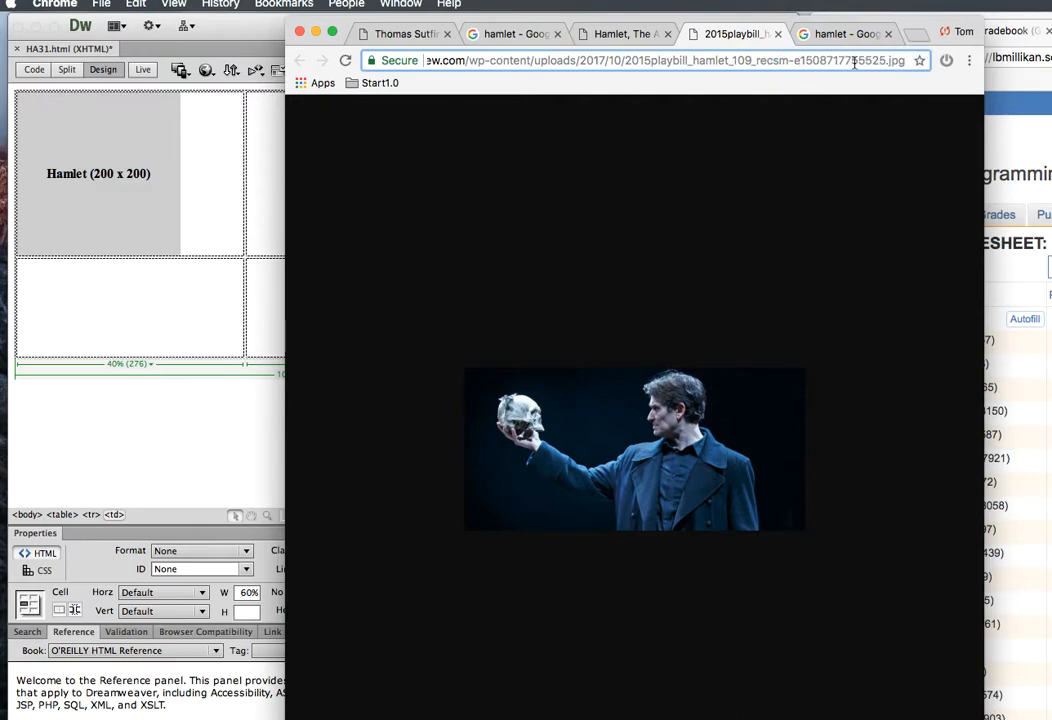
triple_click(855, 62)
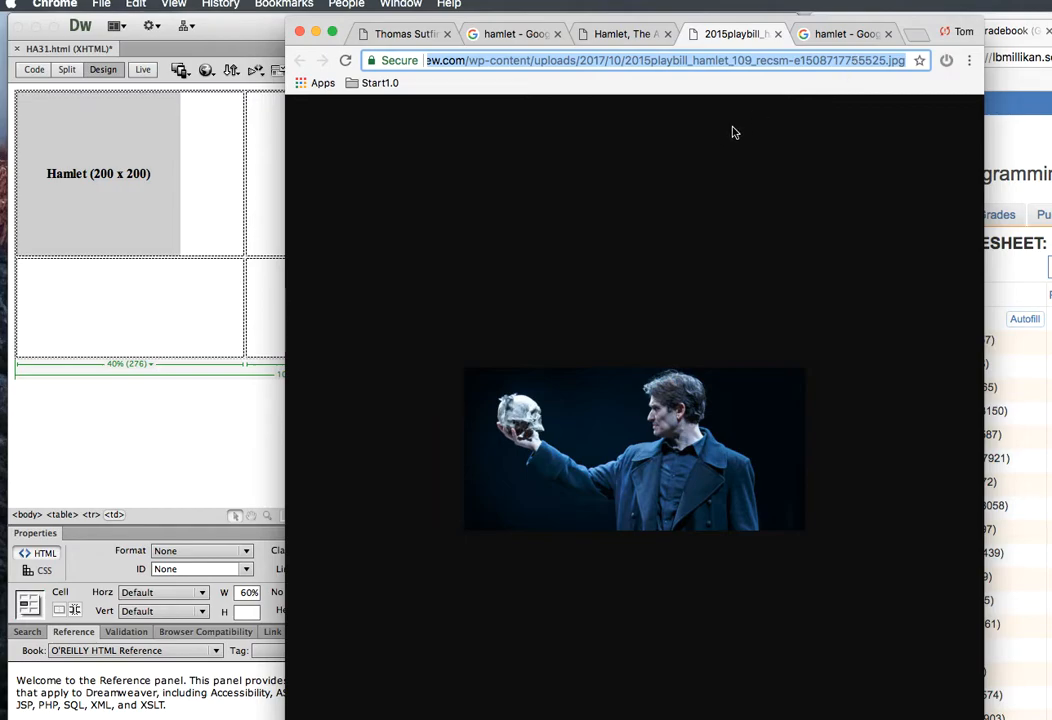
Step: Switch to Dreamweaver and set the Hamlet placeholder's source to the copied image address
left_click(195, 122)
left_click(75, 135)
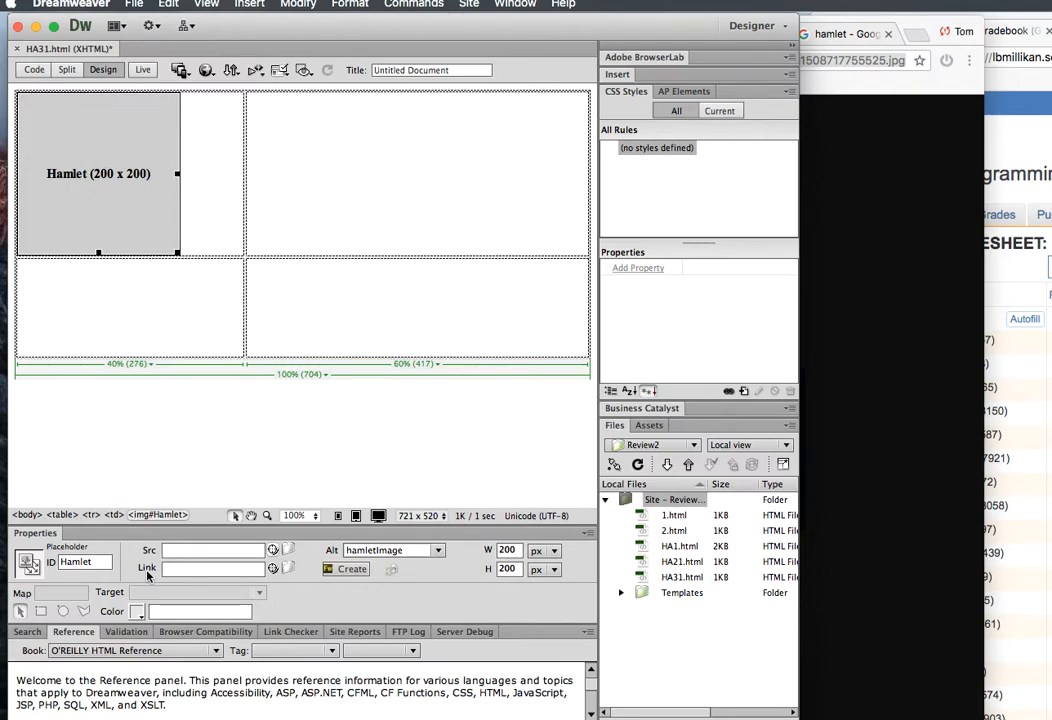
left_click(181, 550)
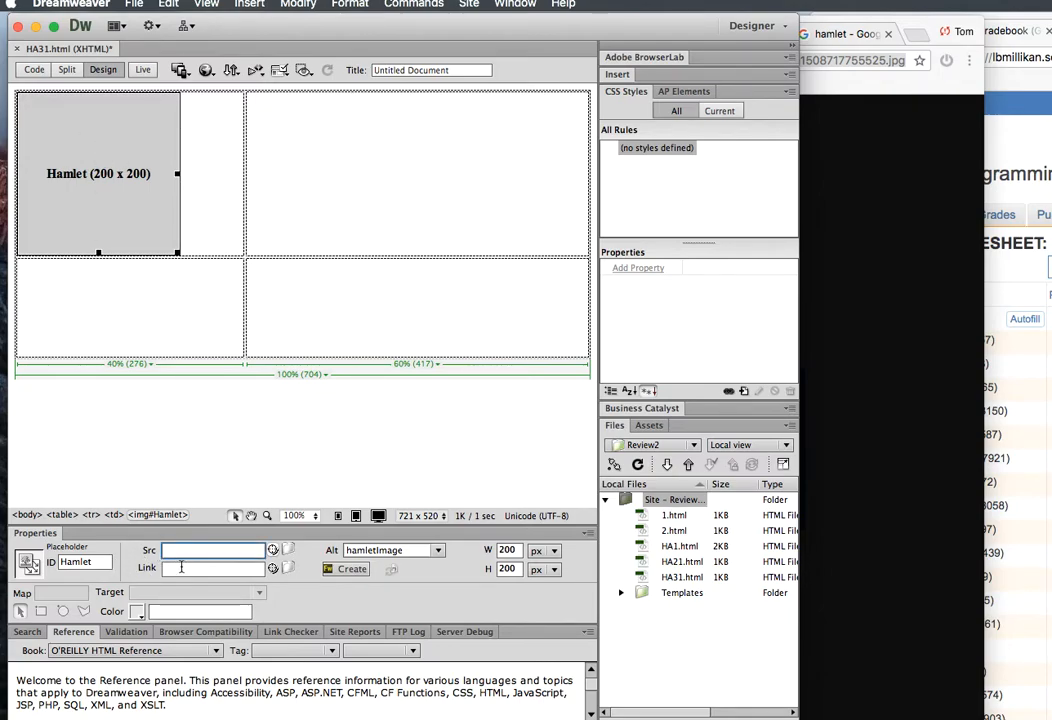
key("super+v")
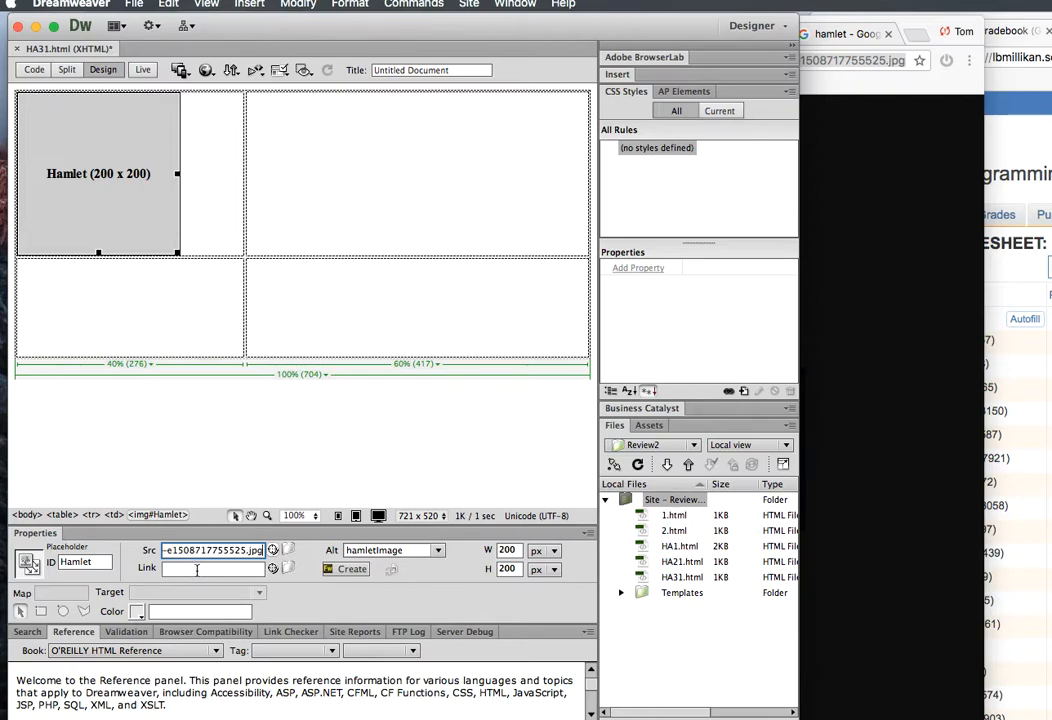
left_click(249, 569)
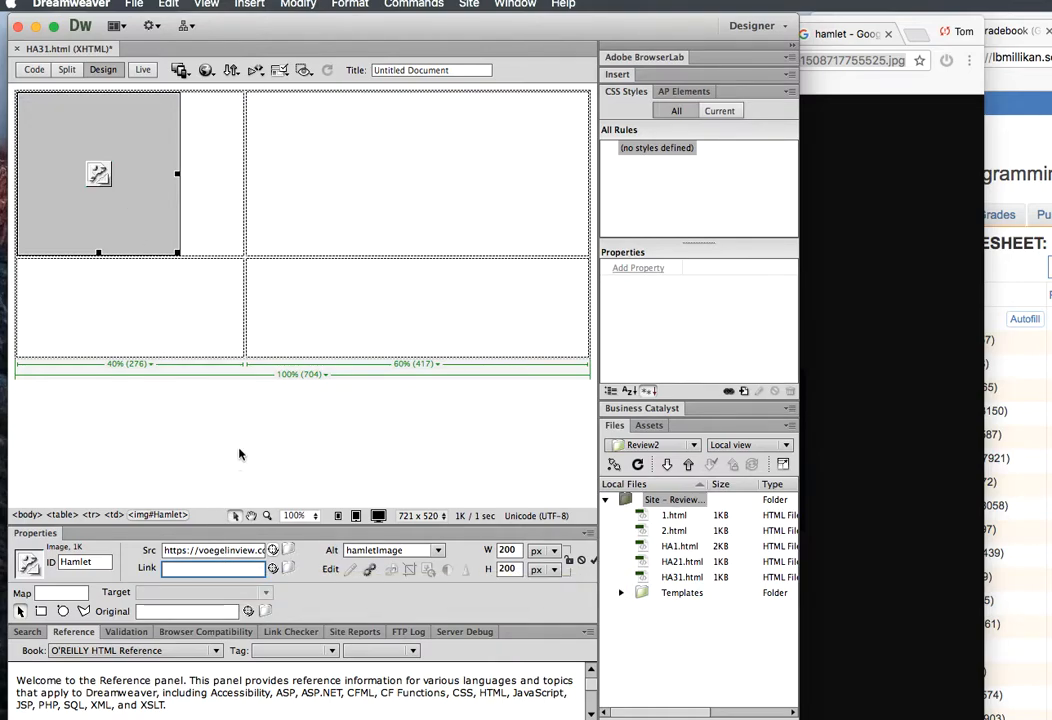
Step: Narrow the table's first column to about 37% and place the cursor in the first row's second cell
left_click(134, 4)
left_click(184, 160)
left_click_drag(244, 146, 223, 149)
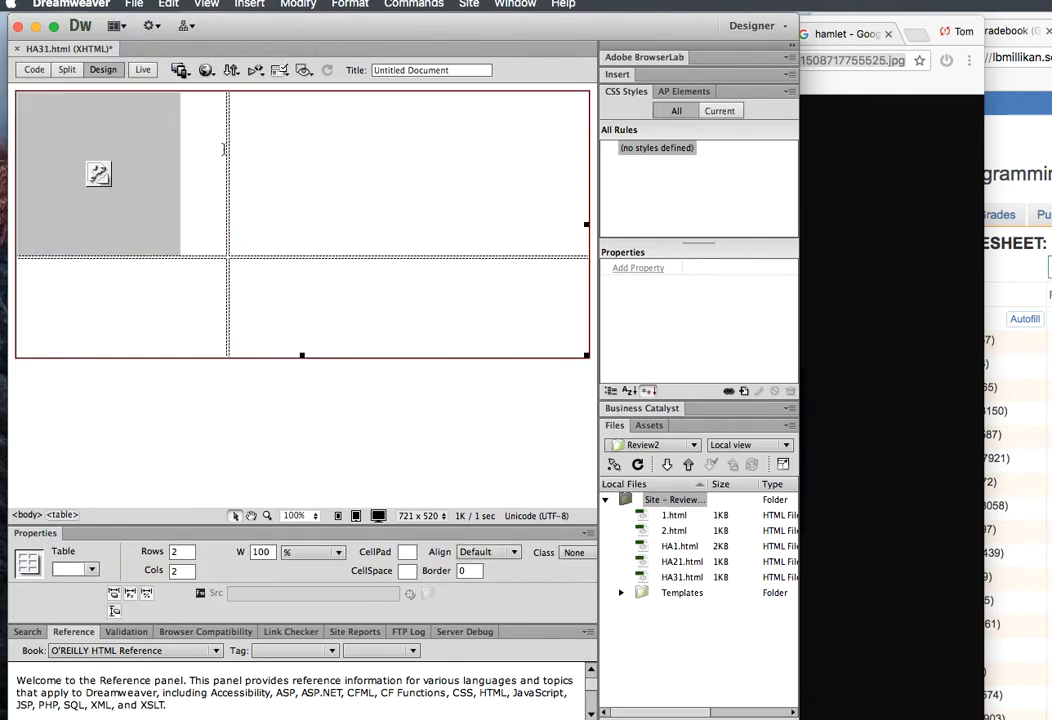
left_click(298, 140)
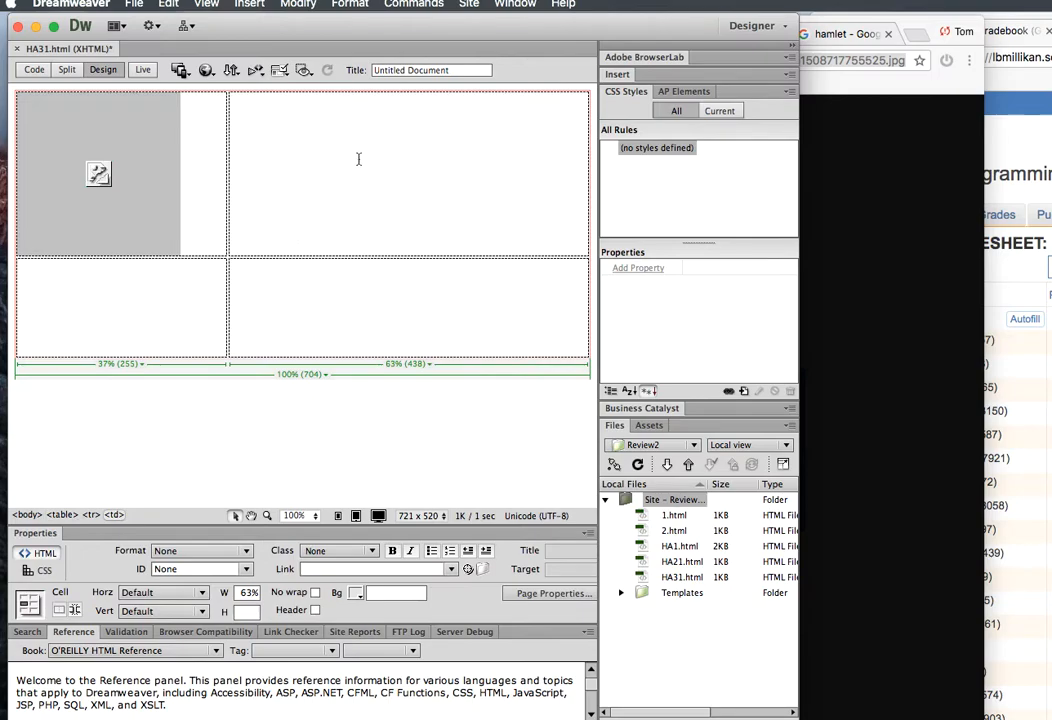
Step: Switch to the Hamlet video results in Chrome, open "Hamlet – in 4 Minutes" on YouTube and pause it
left_click(840, 36)
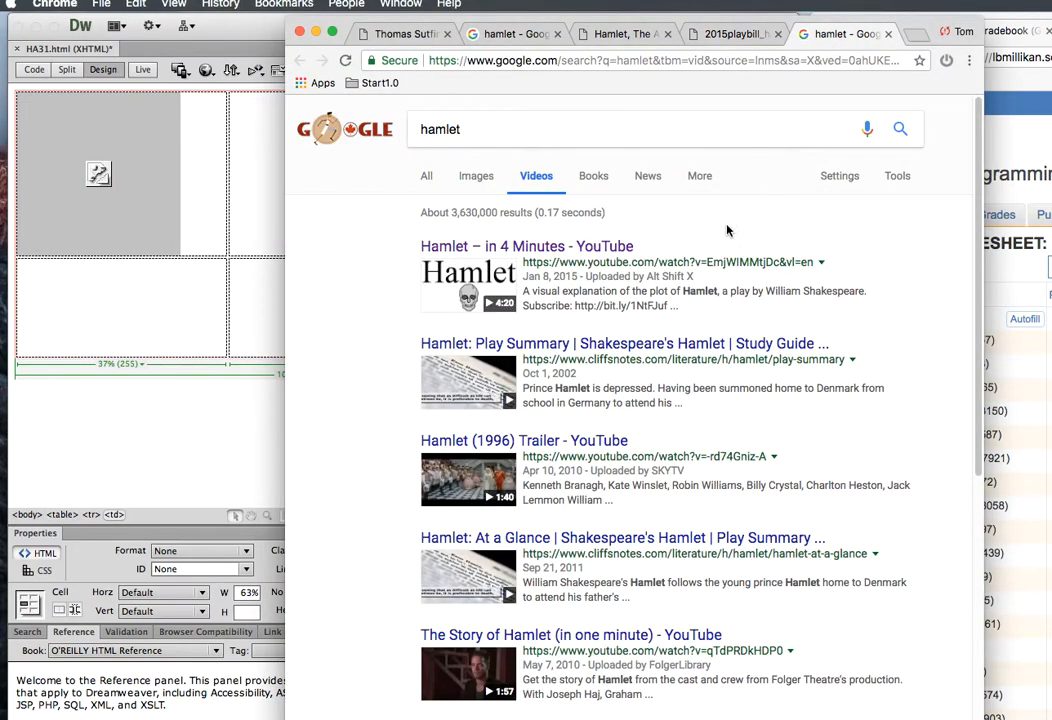
left_click(468, 275)
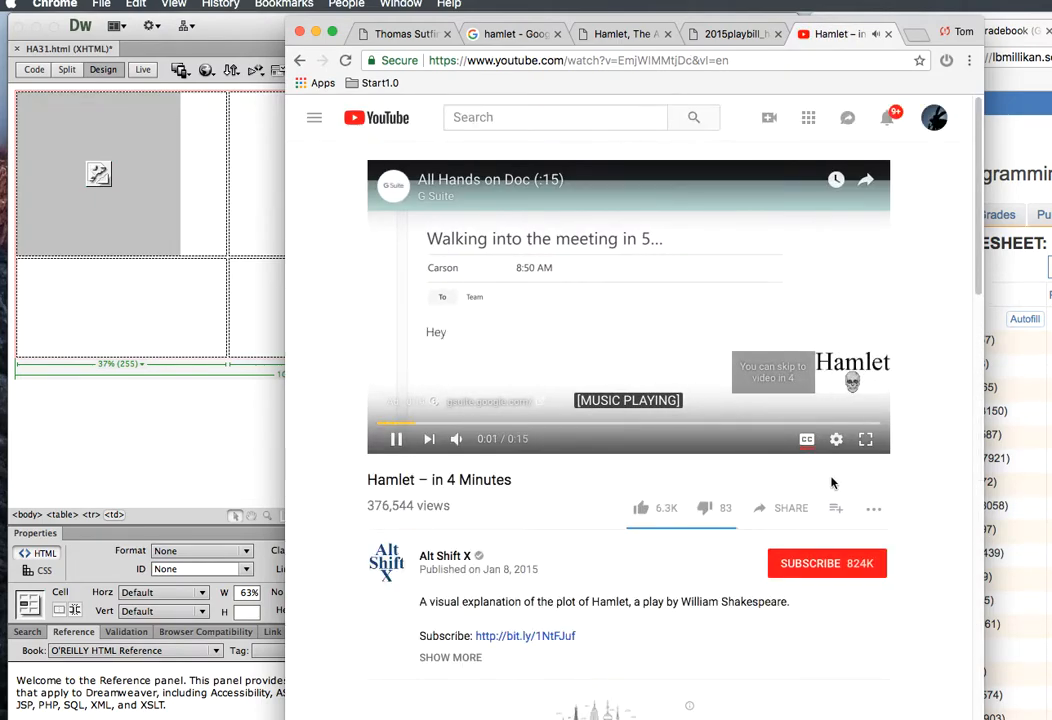
left_click(396, 439)
Step: Copy the video's iframe embed code from its sharing options and close the embed dialog
left_click(782, 508)
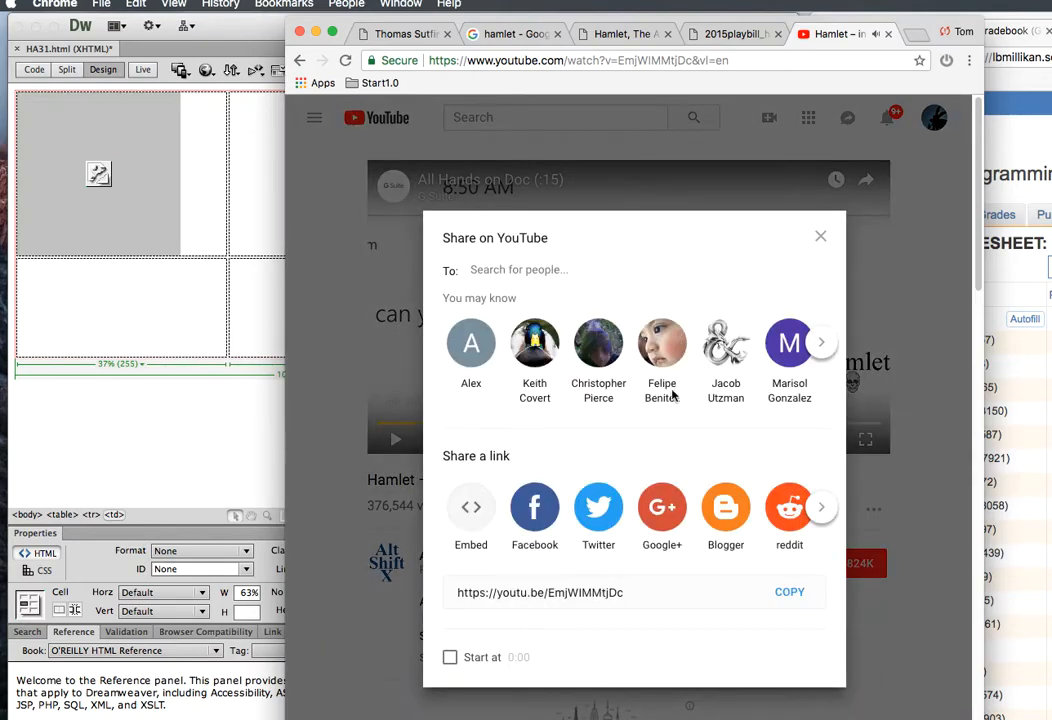
left_click(471, 507)
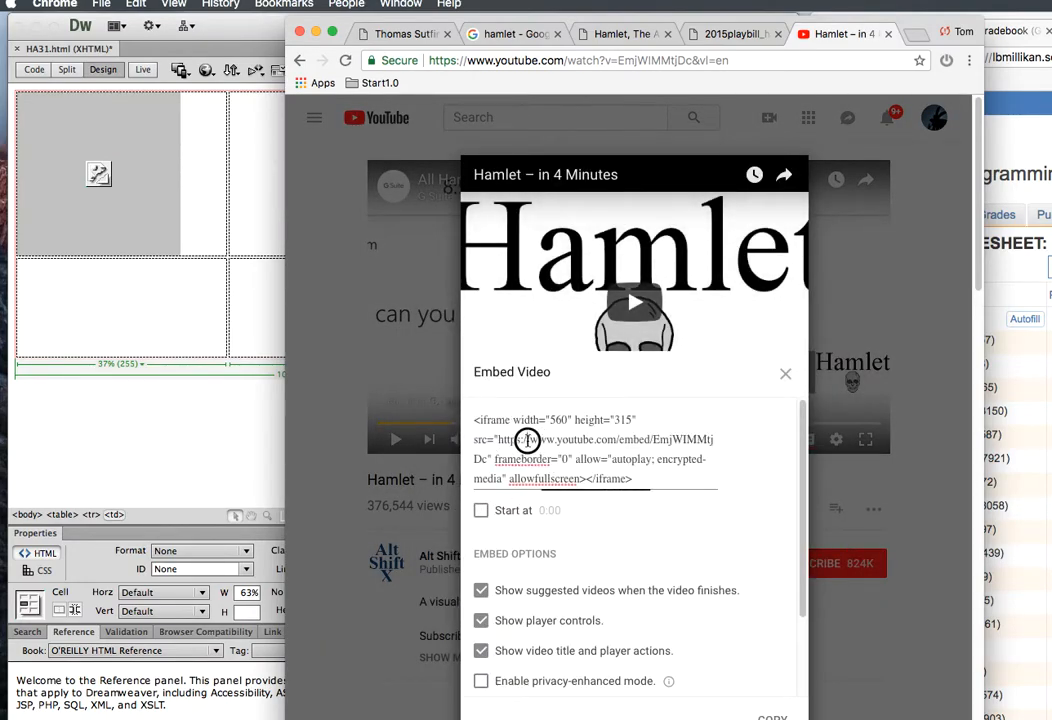
left_click(470, 440)
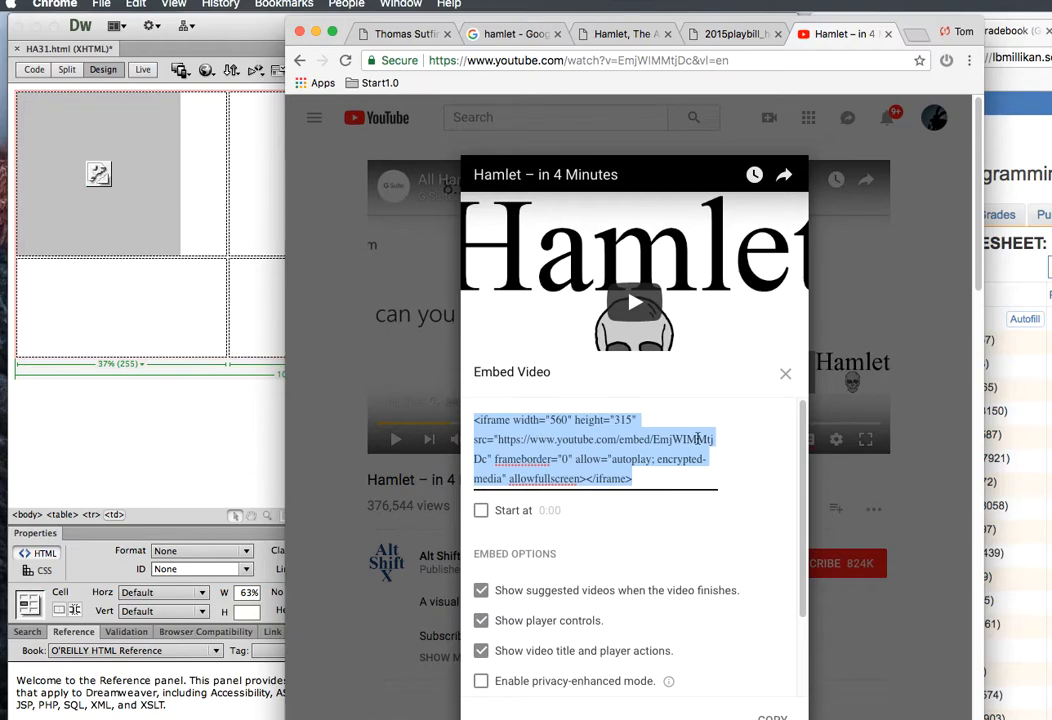
right_click(556, 450)
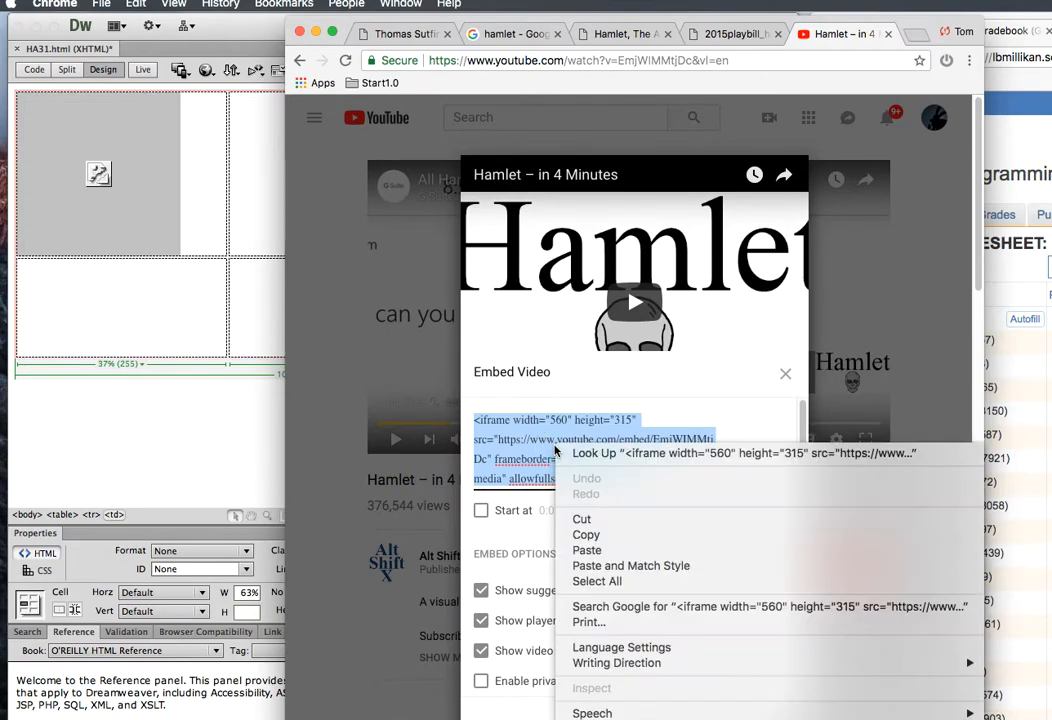
left_click(586, 535)
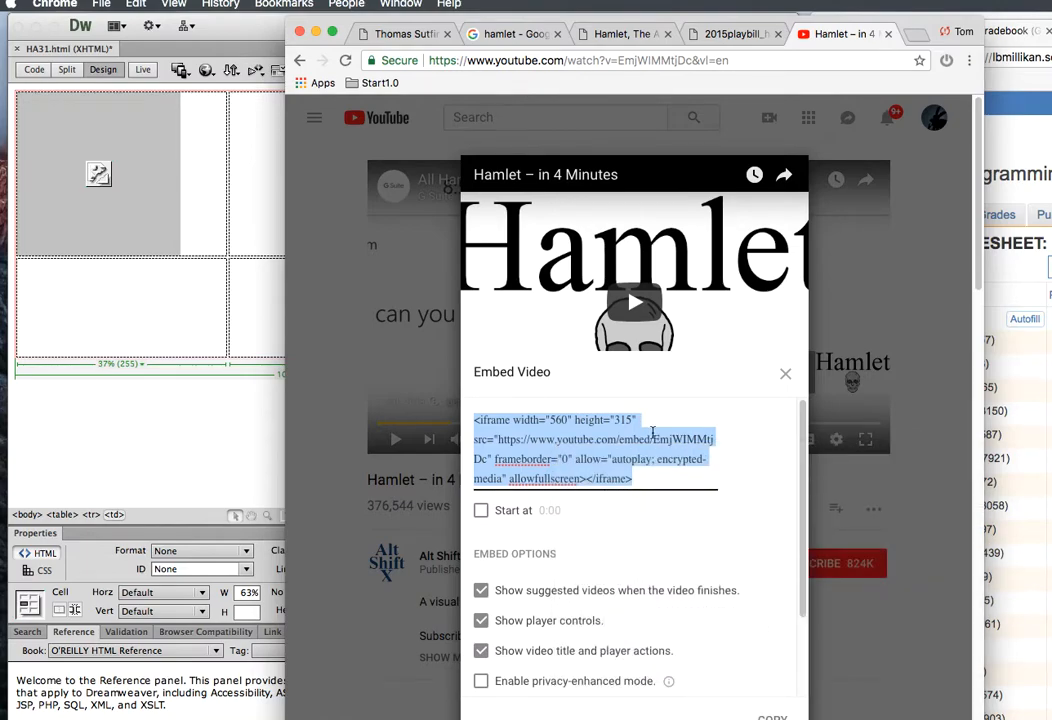
left_click(785, 373)
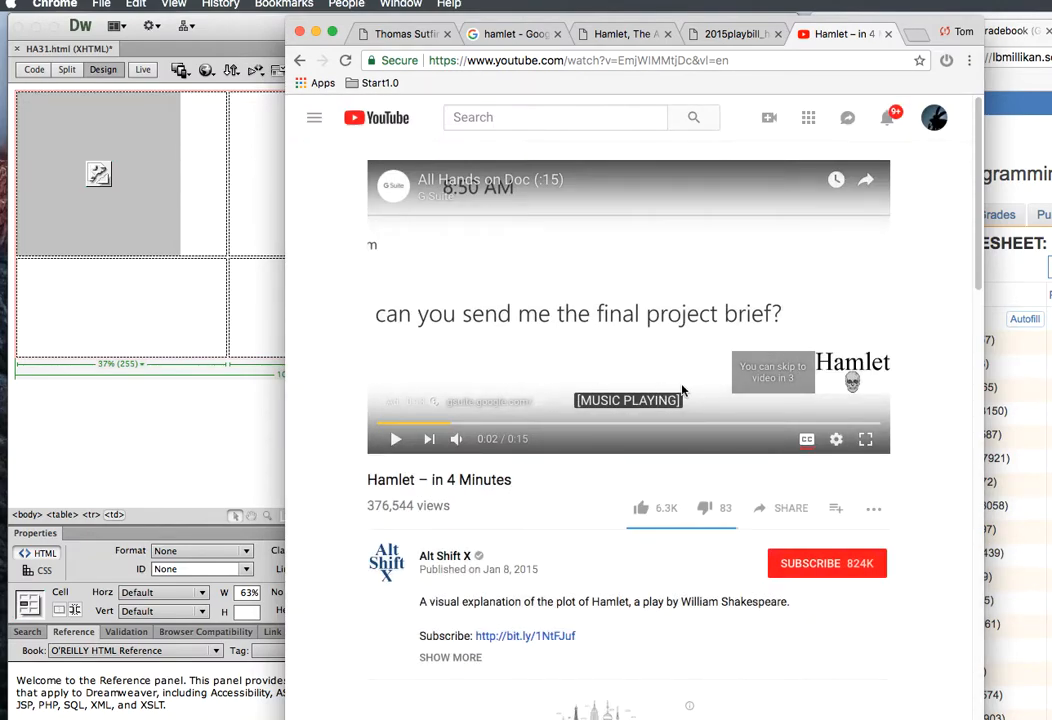
Step: Try pasting the embed code into the first row's second cell in Dreamweaver's Design view, and delete the pasted text
left_click(181, 142)
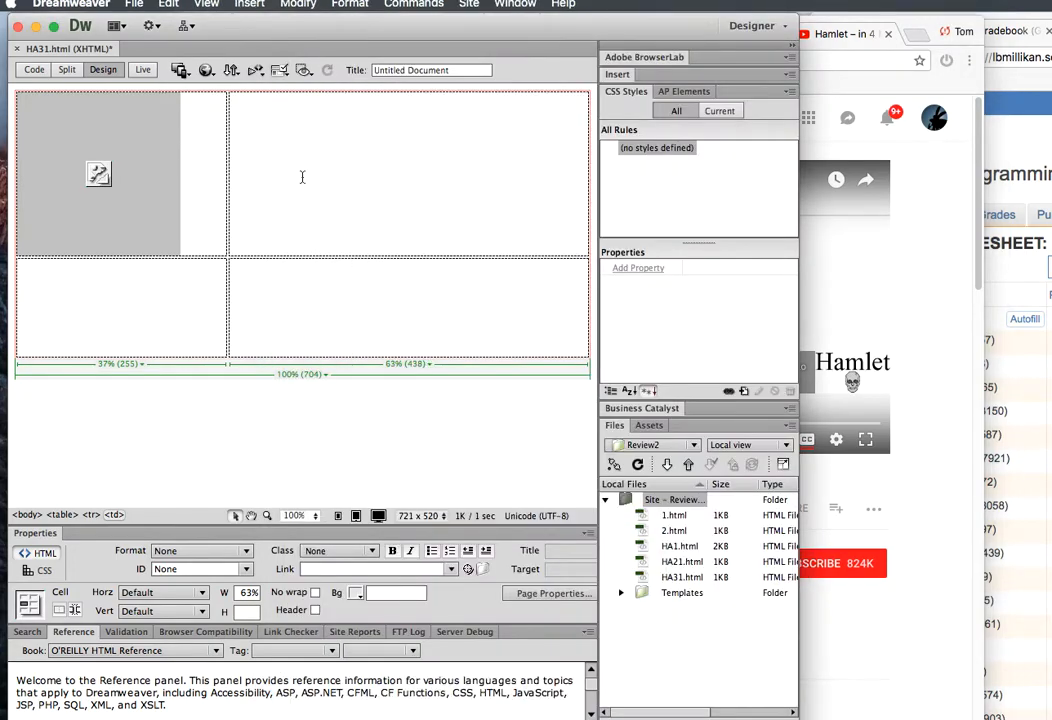
key("super+v")
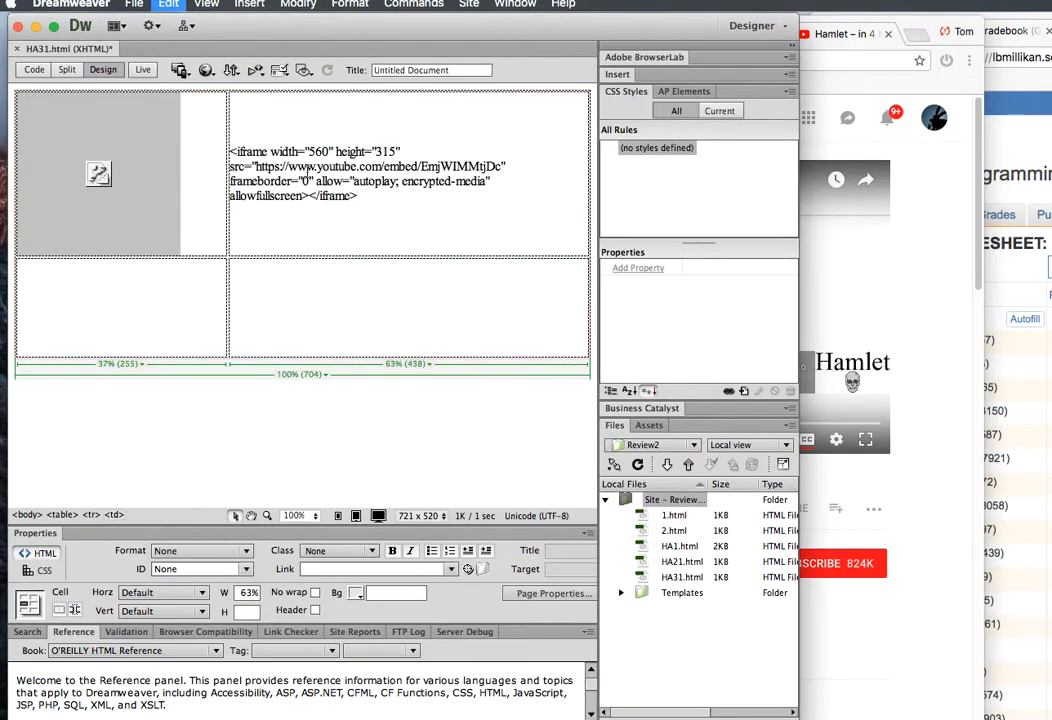
left_click_drag(366, 198, 229, 152)
key("BackSpace")
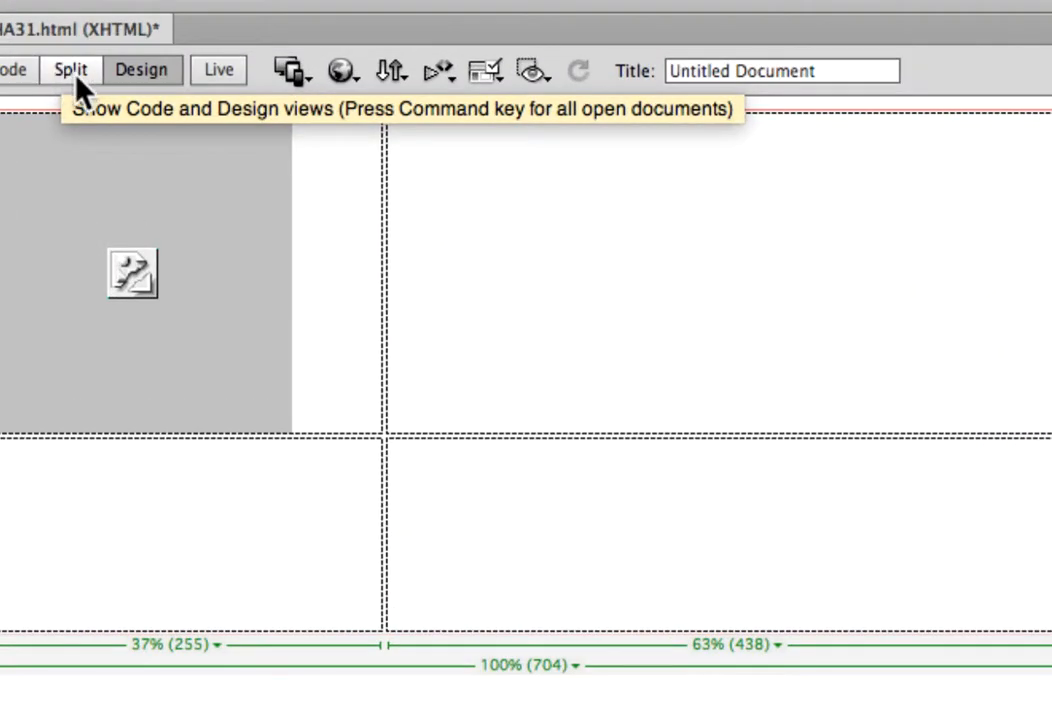
Step: Show code and design side by side and enter the marker text aaaaaaaaa in the first row's second cell
left_click(69, 74)
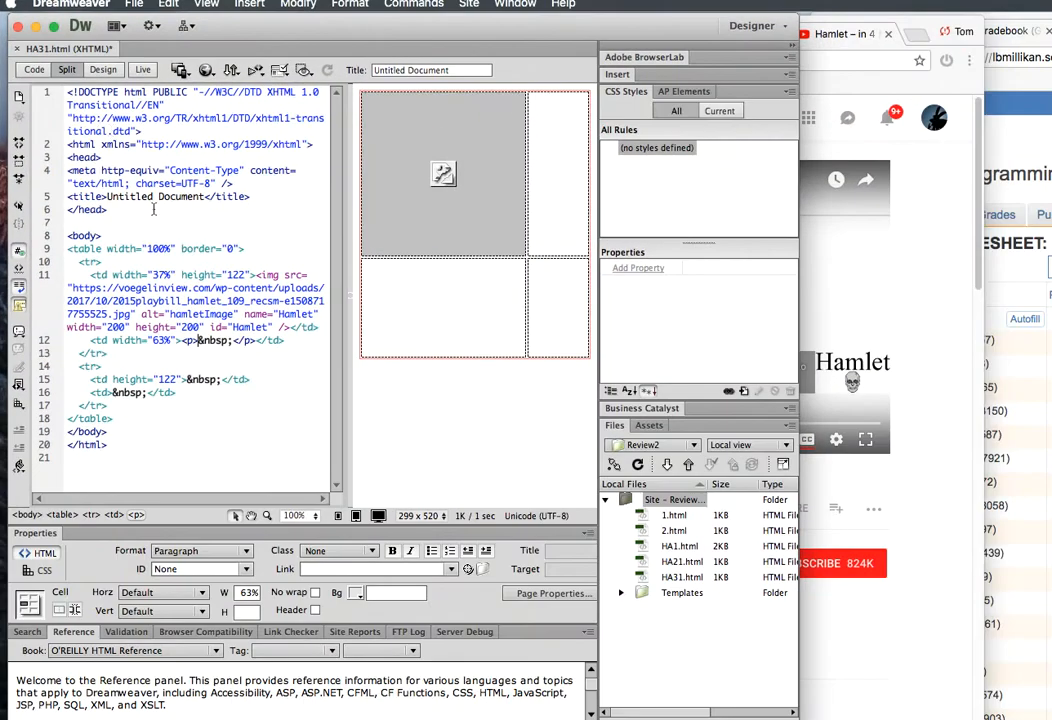
left_click(547, 206)
type("aaaaaaaaa")
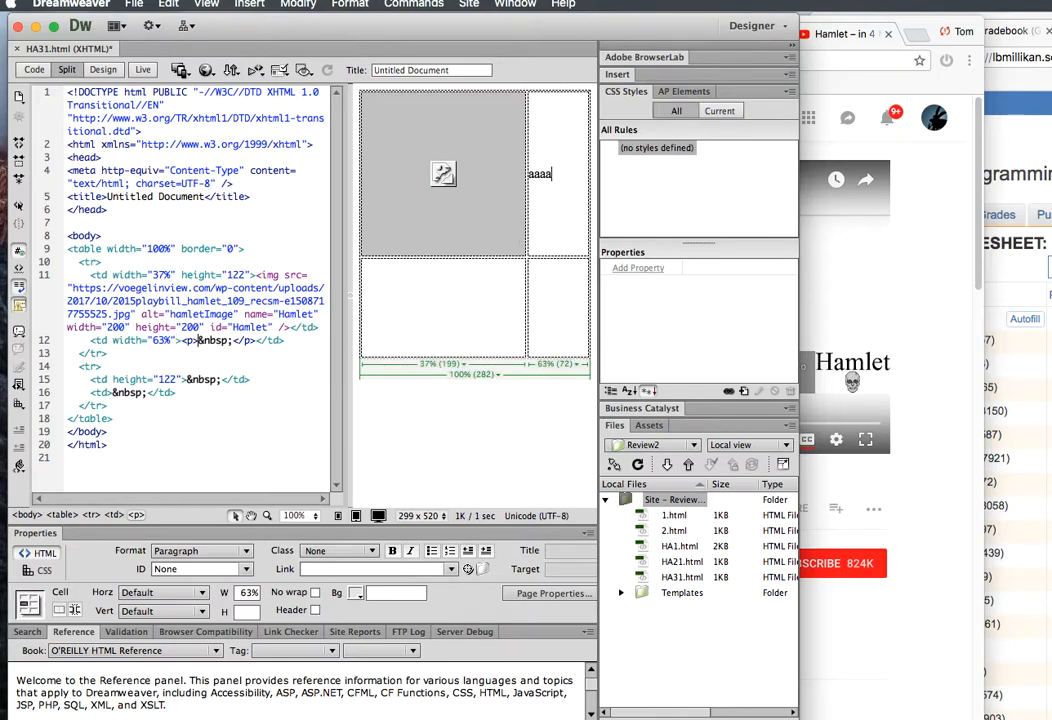
double_click(546, 170)
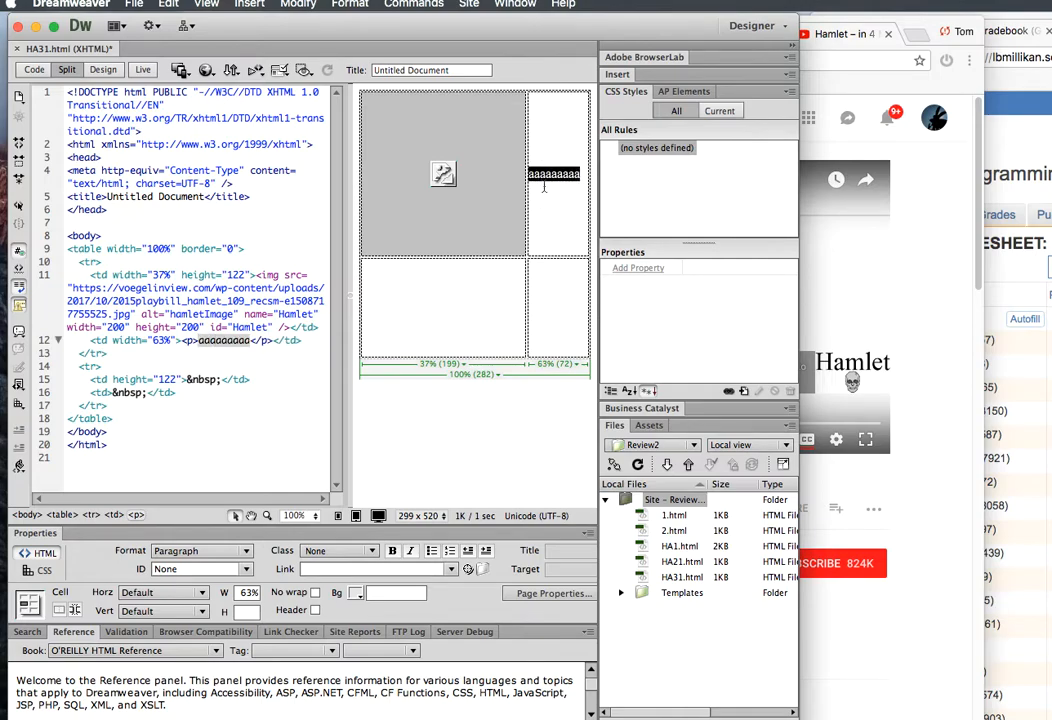
Step: Replace the aaaaaaaaa marker in the HTML code with the copied YouTube iframe code
left_click(219, 344)
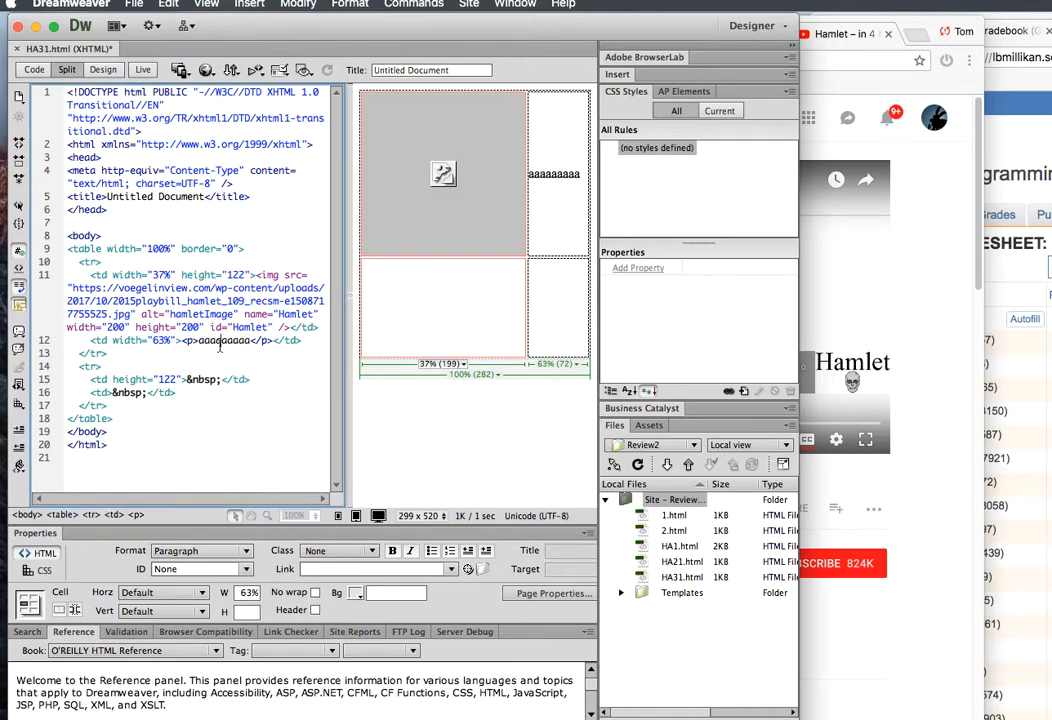
double_click(219, 344)
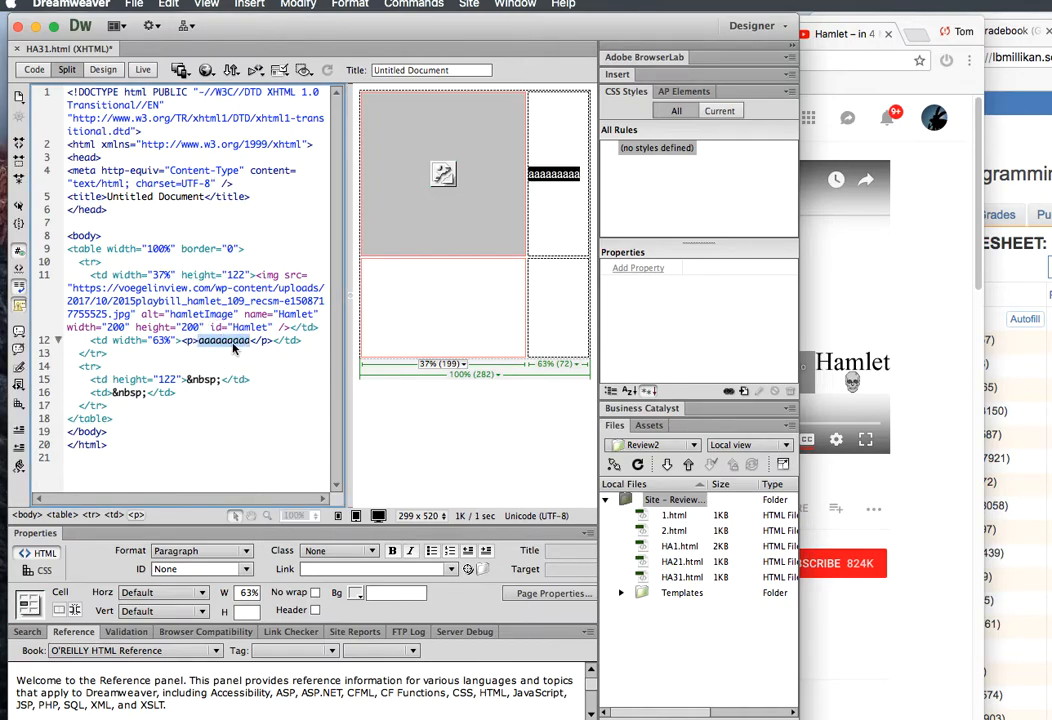
key("super+v")
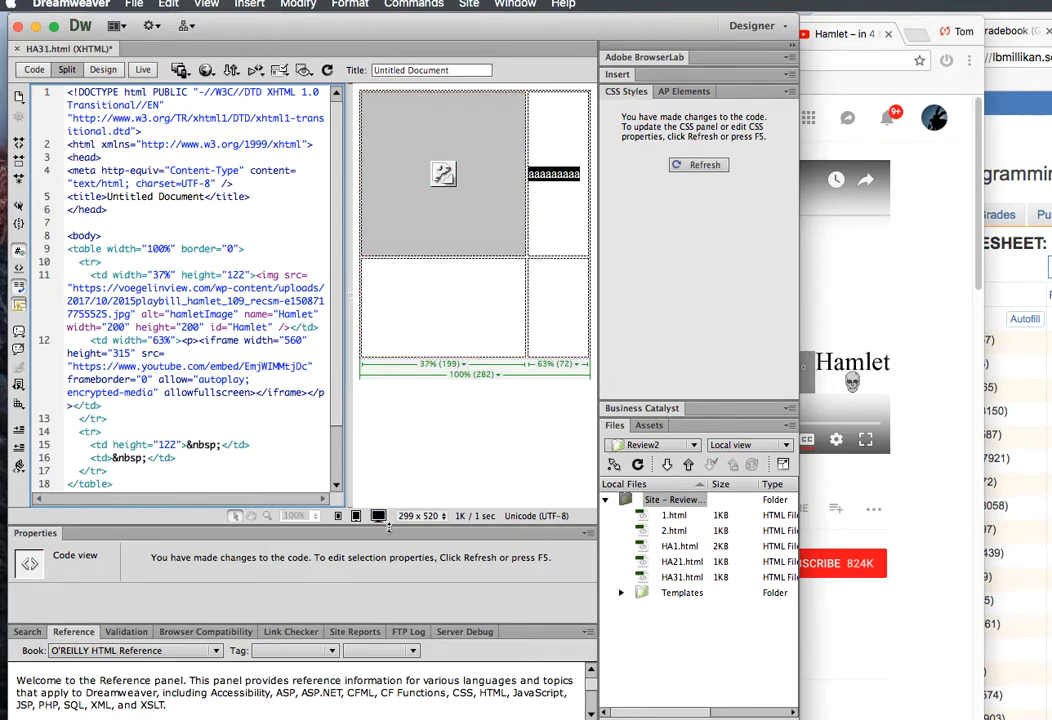
Step: Save HA31.html and return to Design view in a wider program window
left_click(131, 4)
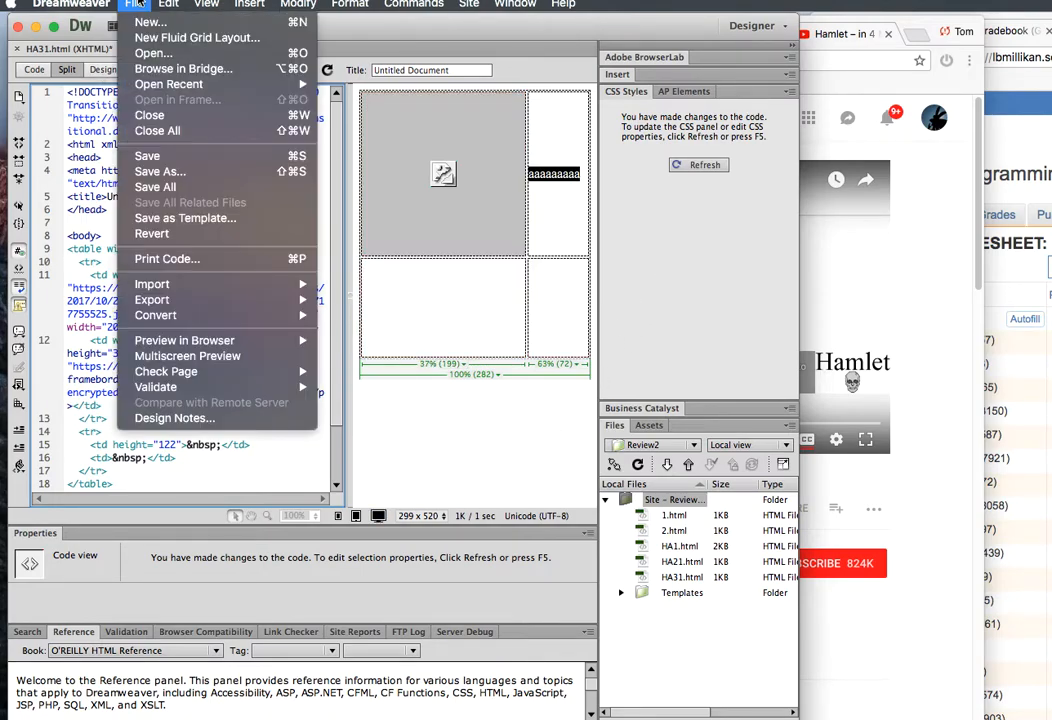
left_click(150, 156)
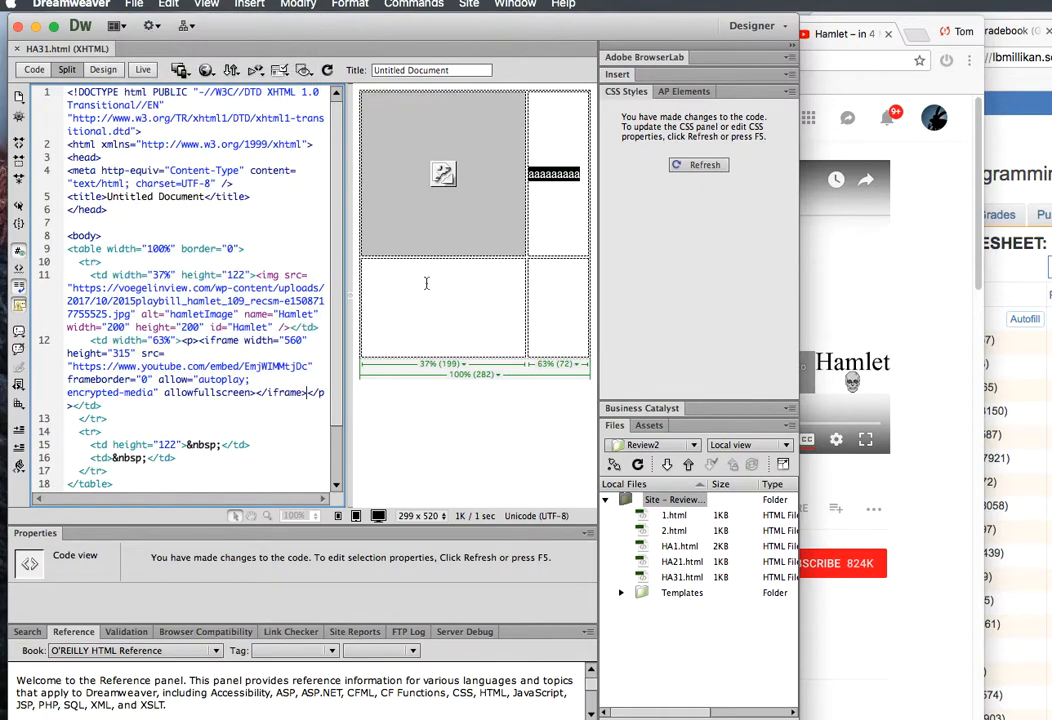
left_click_drag(803, 370, 970, 484)
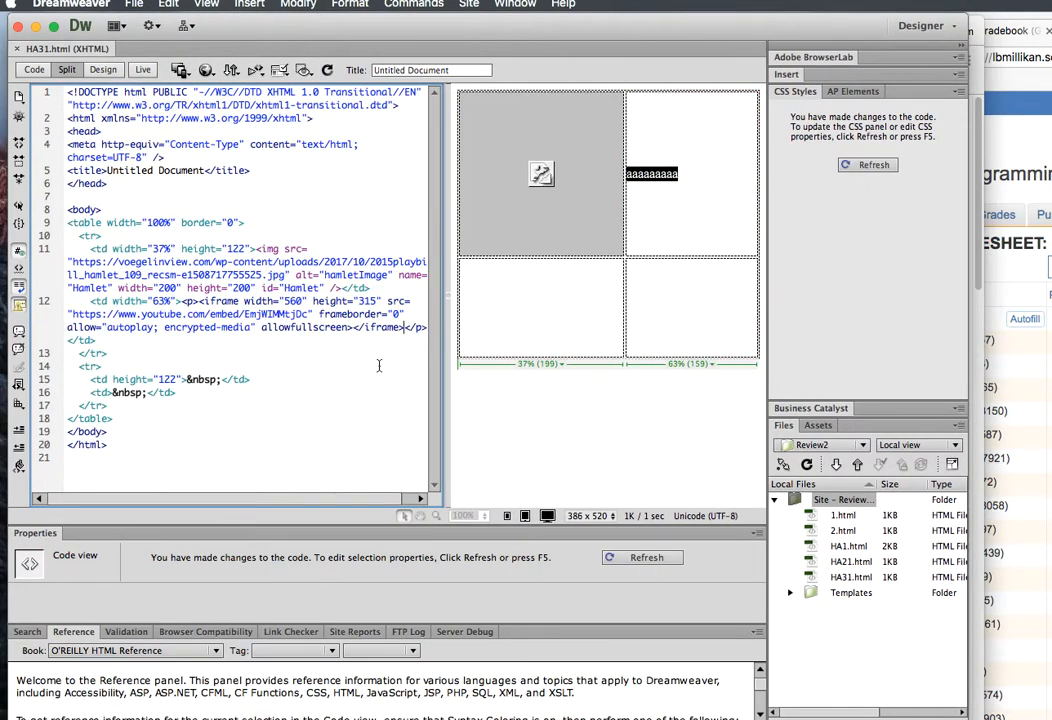
left_click(103, 69)
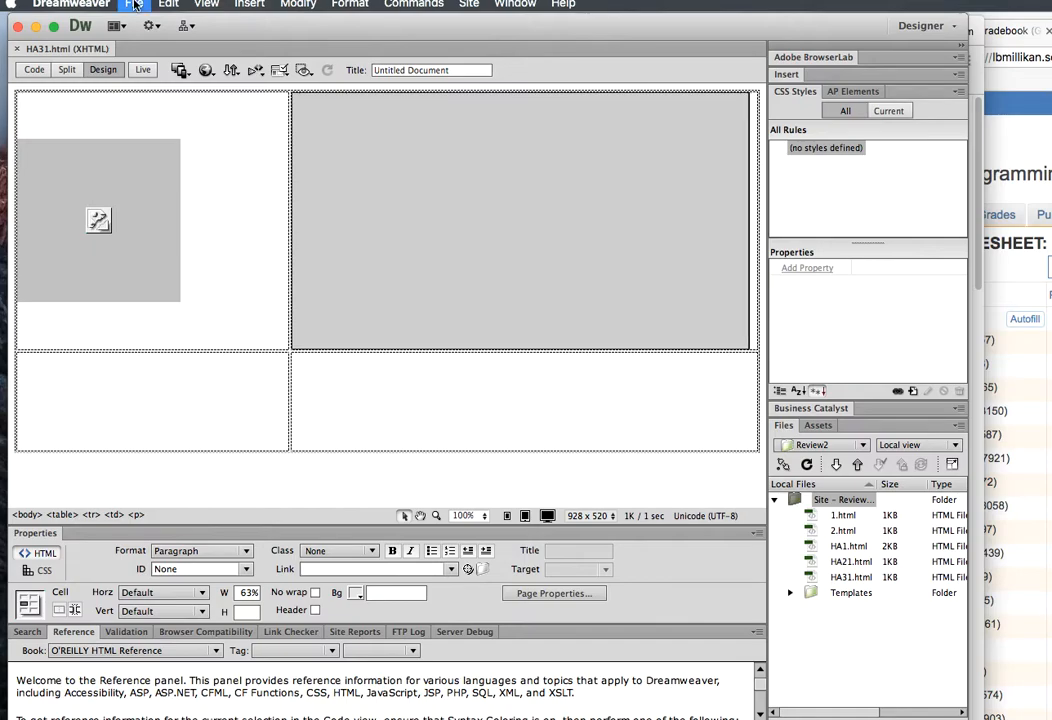
Step: Preview the page in Google Chrome and test the embedded video by playing it briefly and pausing it
left_click(134, 4)
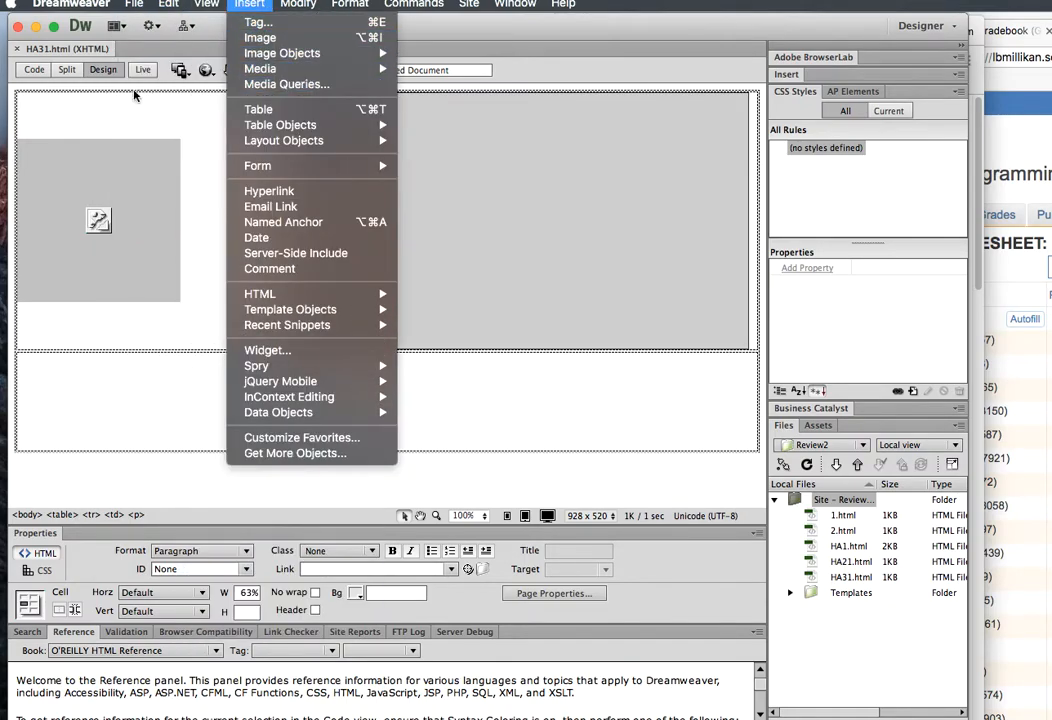
left_click(202, 74)
left_click(207, 74)
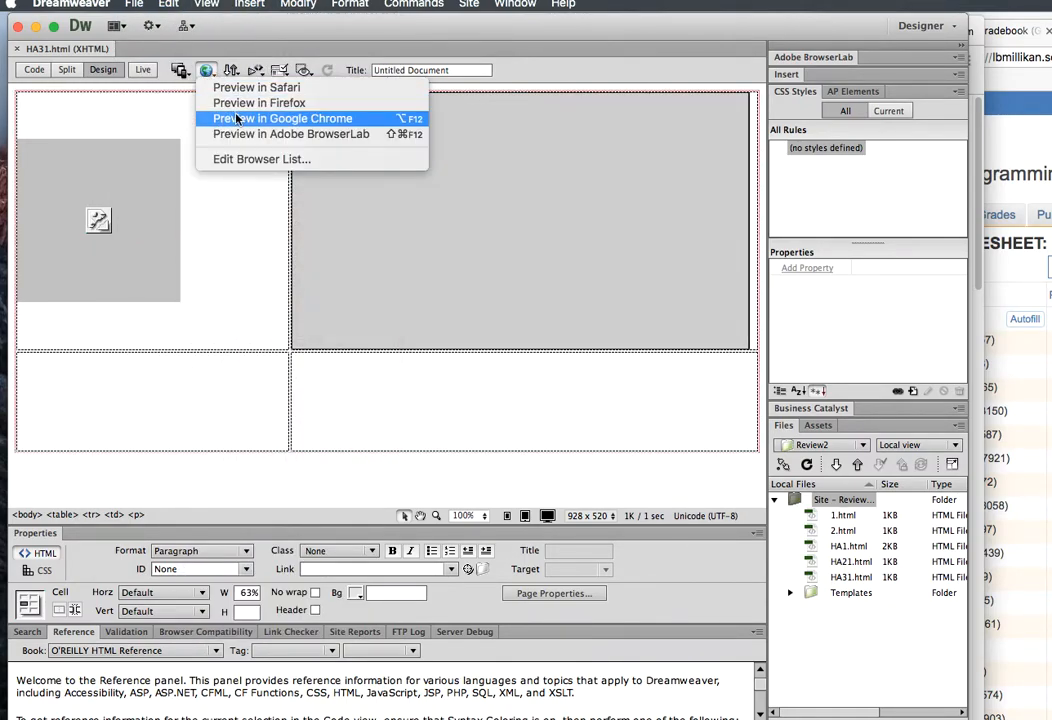
left_click(228, 118)
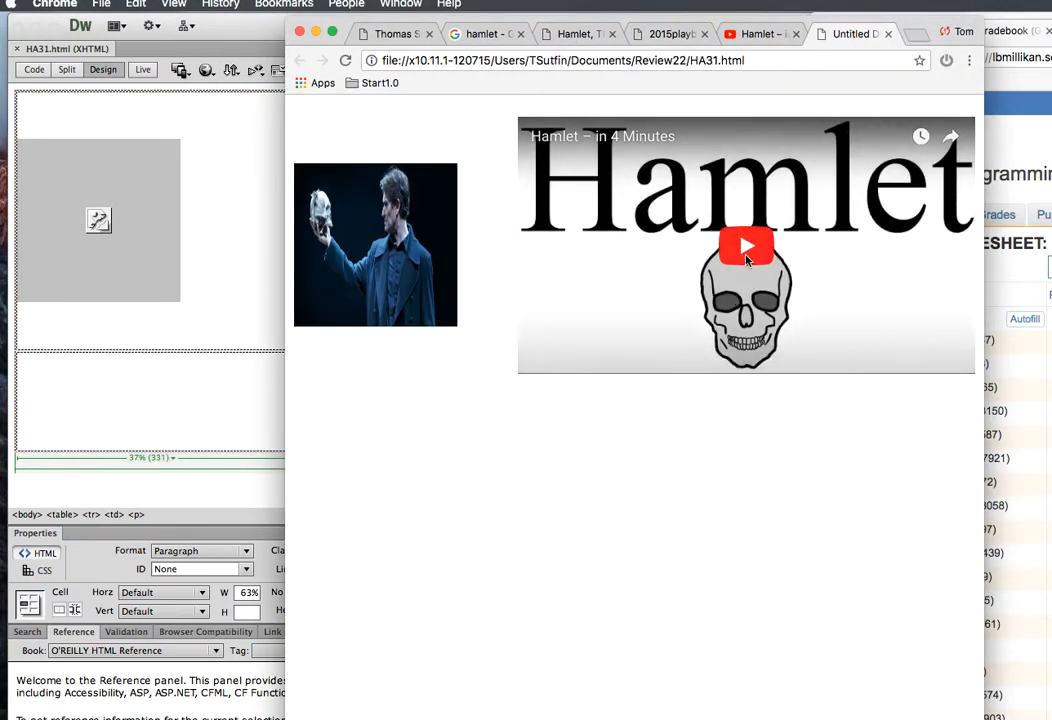
left_click(746, 270)
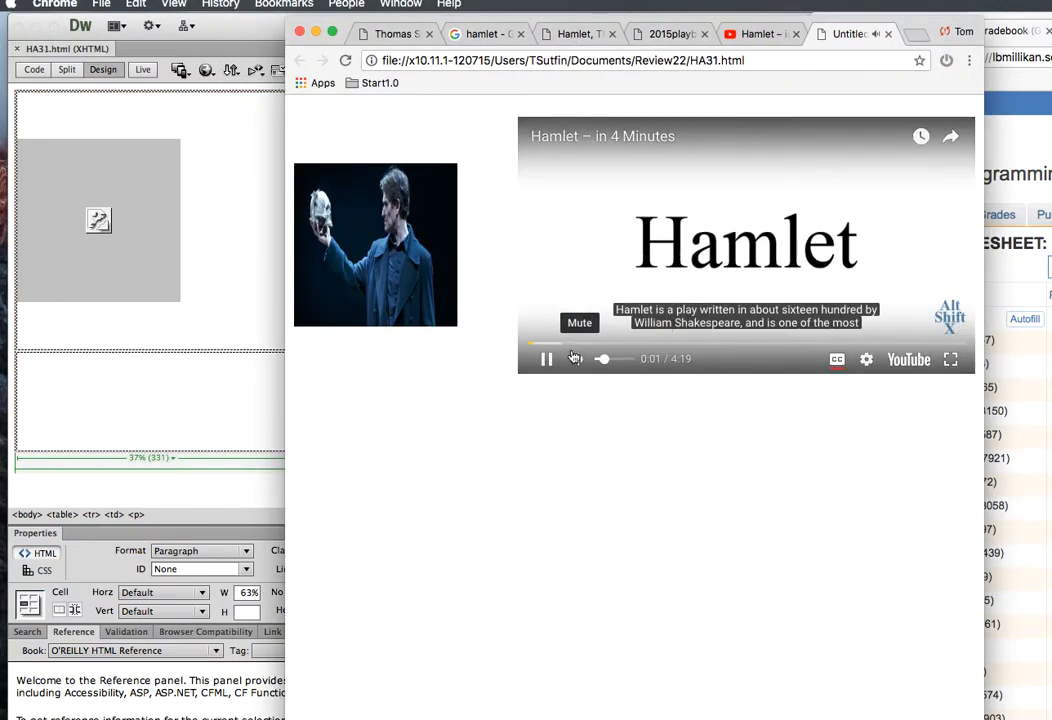
left_click(546, 358)
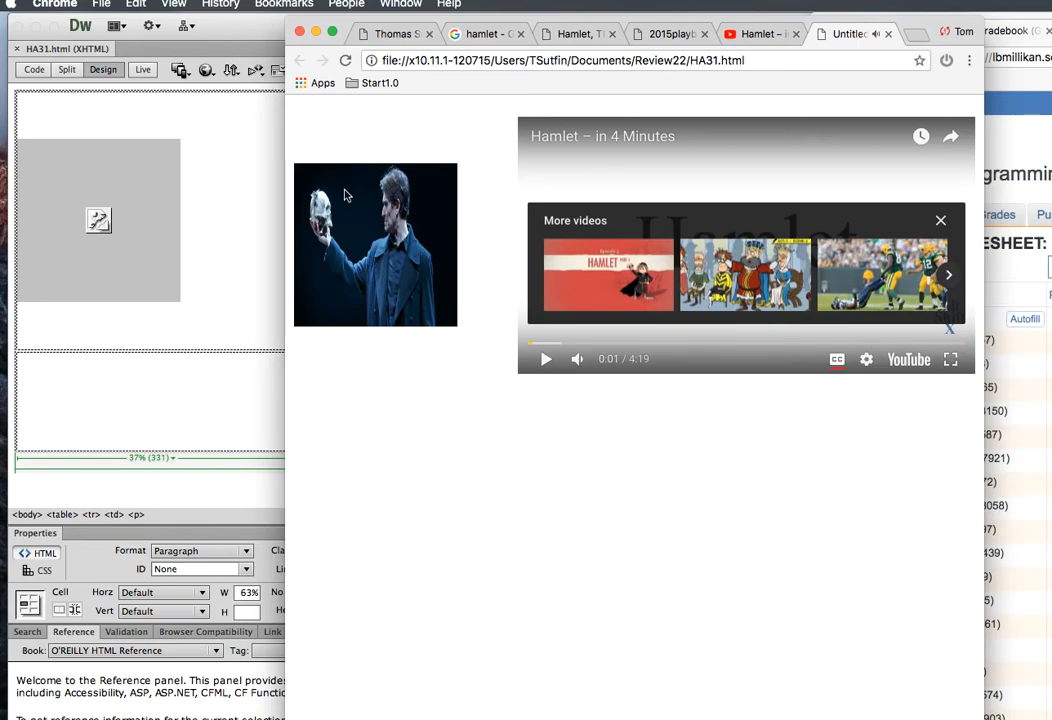
Step: Widen the Hamlet image in Dreamweaver to about 284 px and preview the saved page in Google Chrome
left_click(162, 244)
left_click_drag(179, 224, 249, 218)
key("super+s")
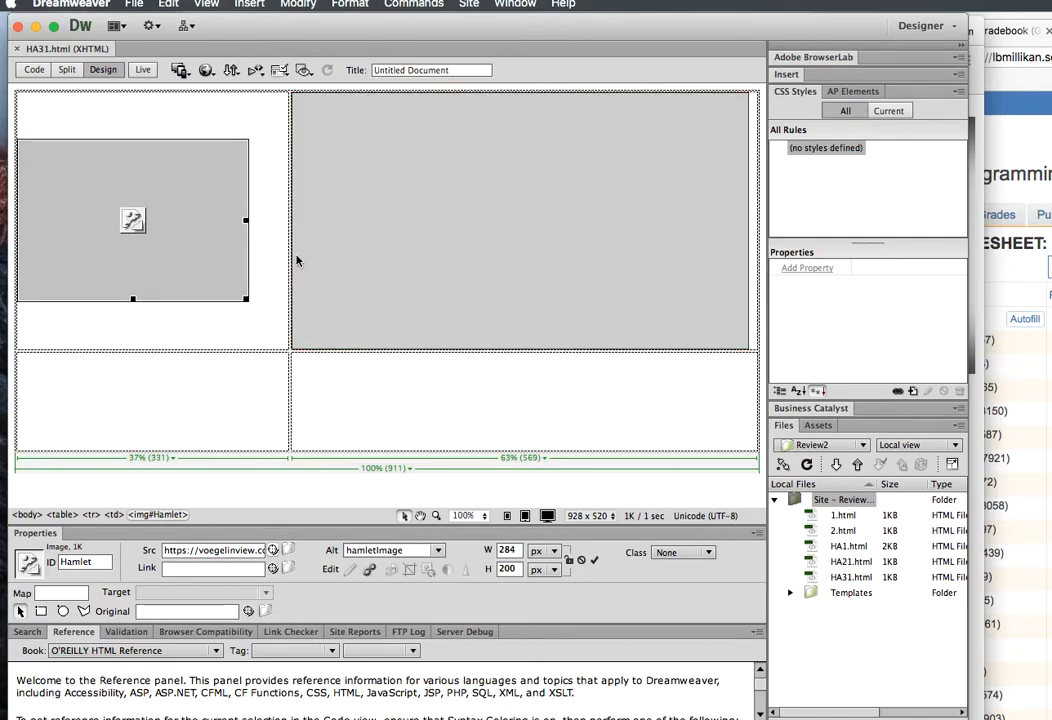
left_click(206, 70)
left_click(218, 76)
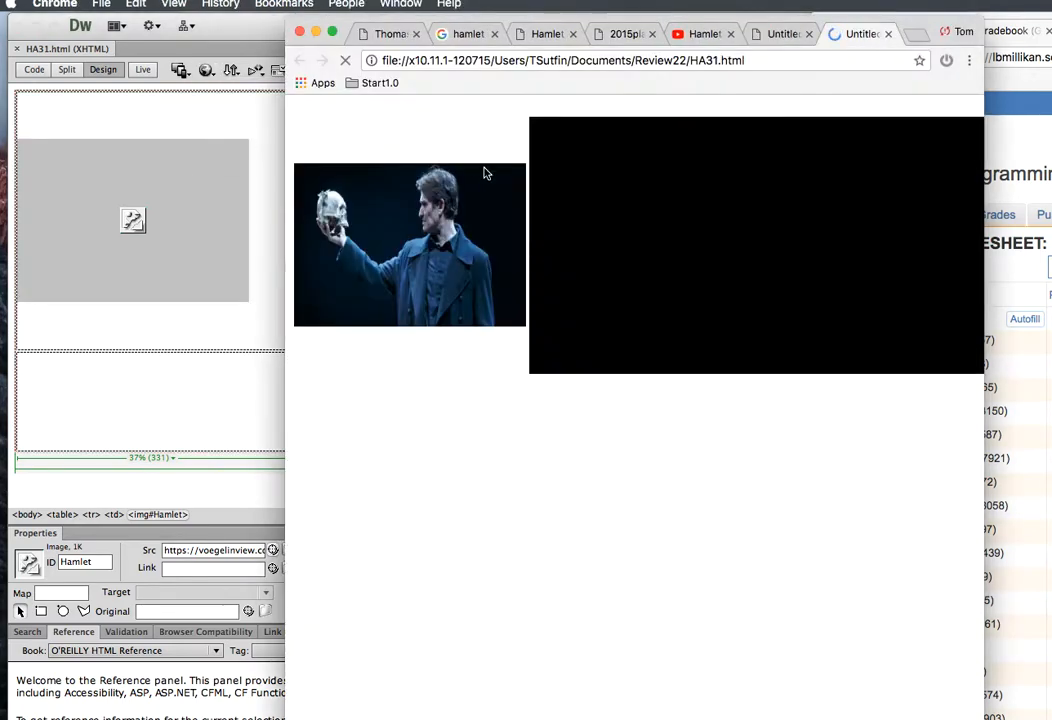